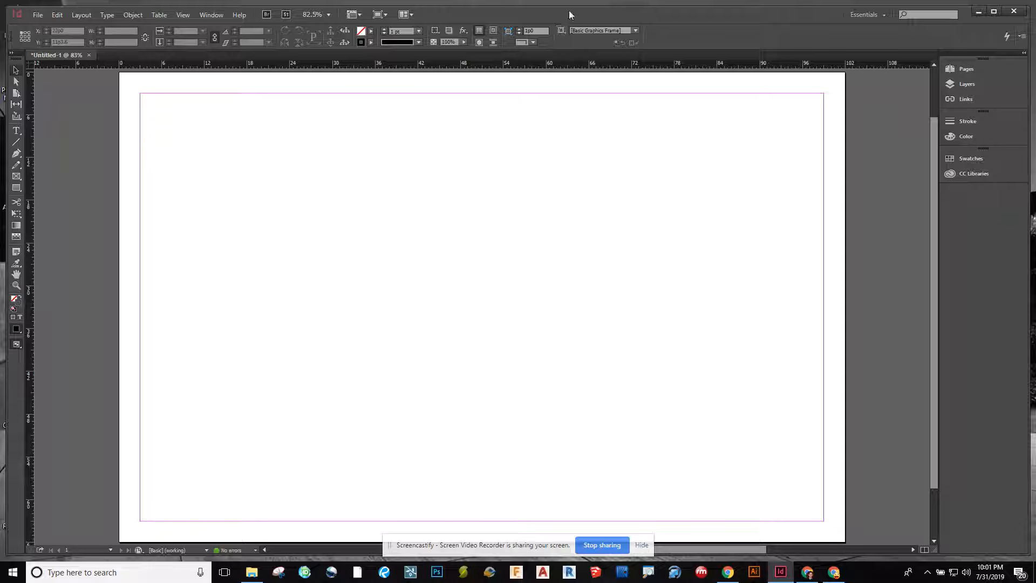
Maximize the document window and add eight new pages to the document
double_click(568, 11)
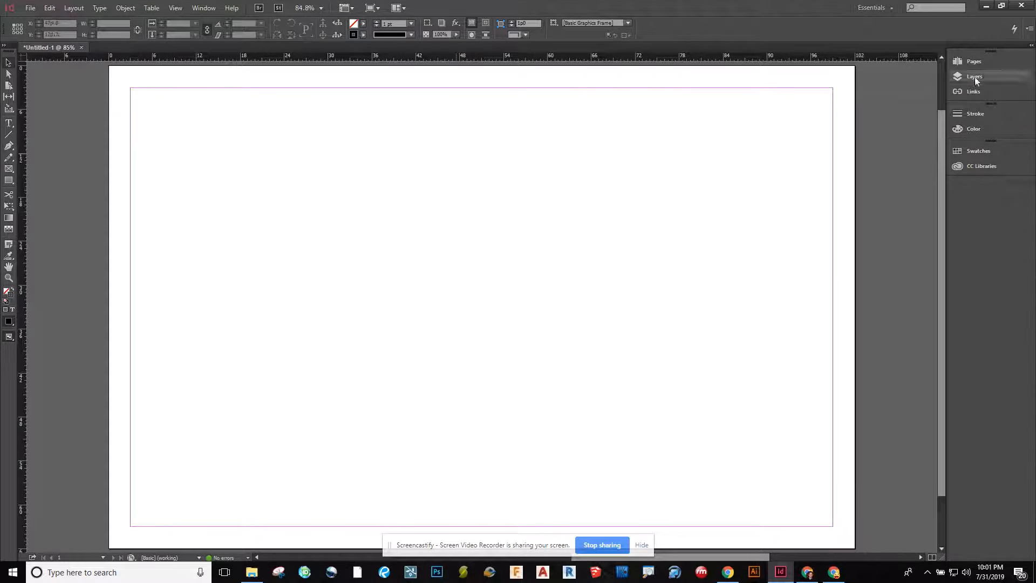
left_click(974, 60)
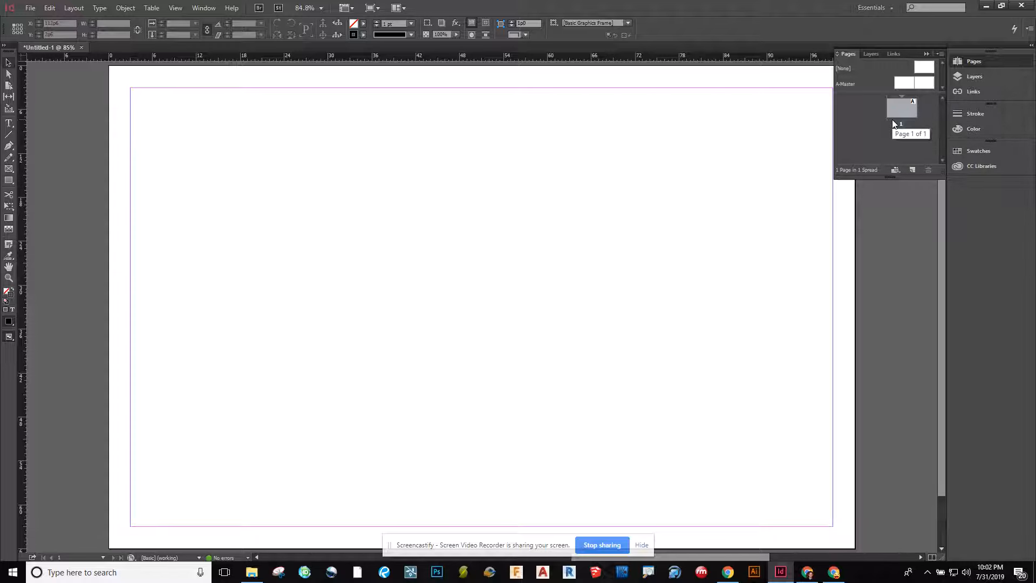
left_click(913, 171)
left_click(913, 170)
left_click(913, 170)
left_click(913, 171)
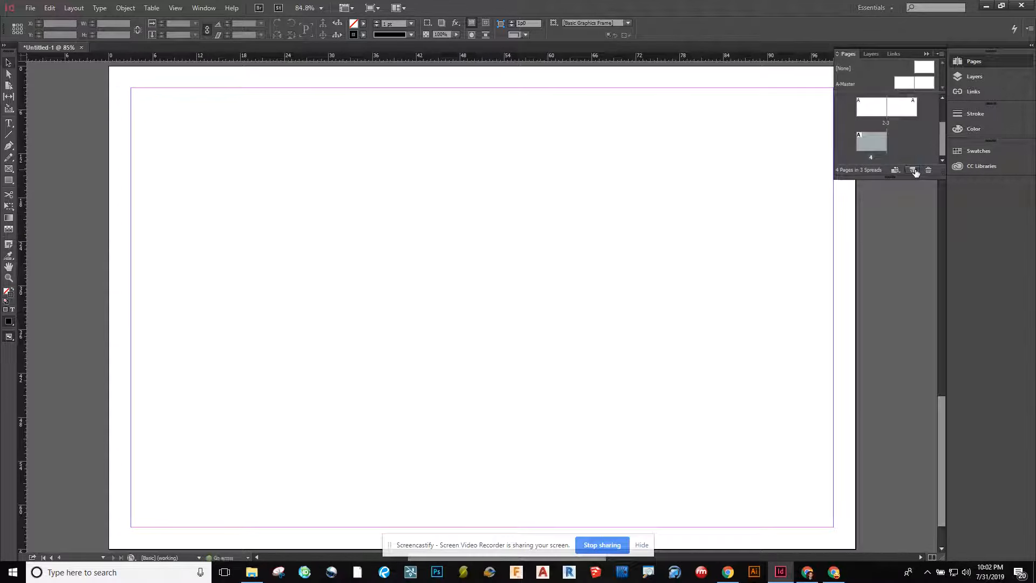
left_click(913, 170)
left_click(914, 170)
left_click(913, 171)
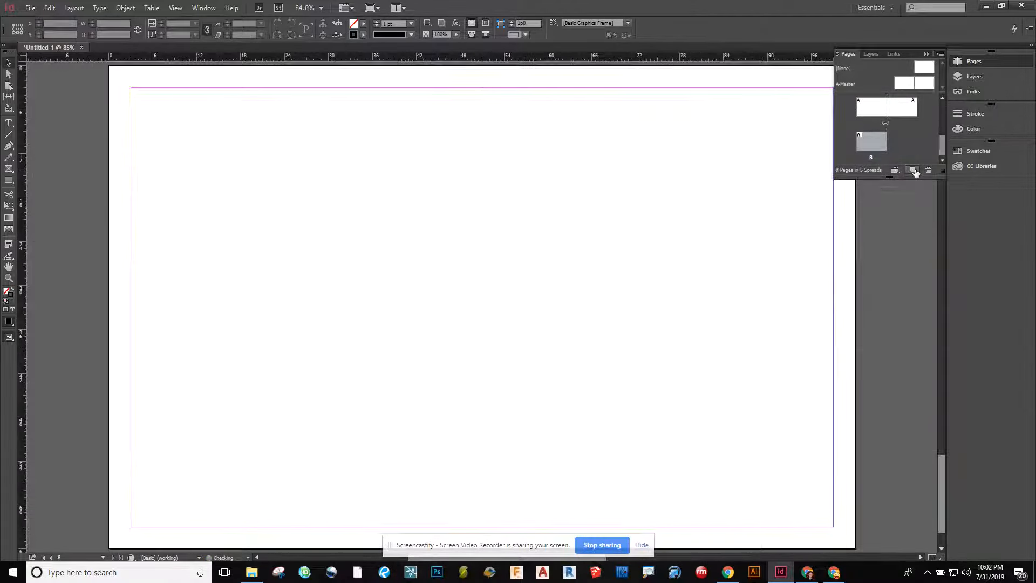
left_click(913, 171)
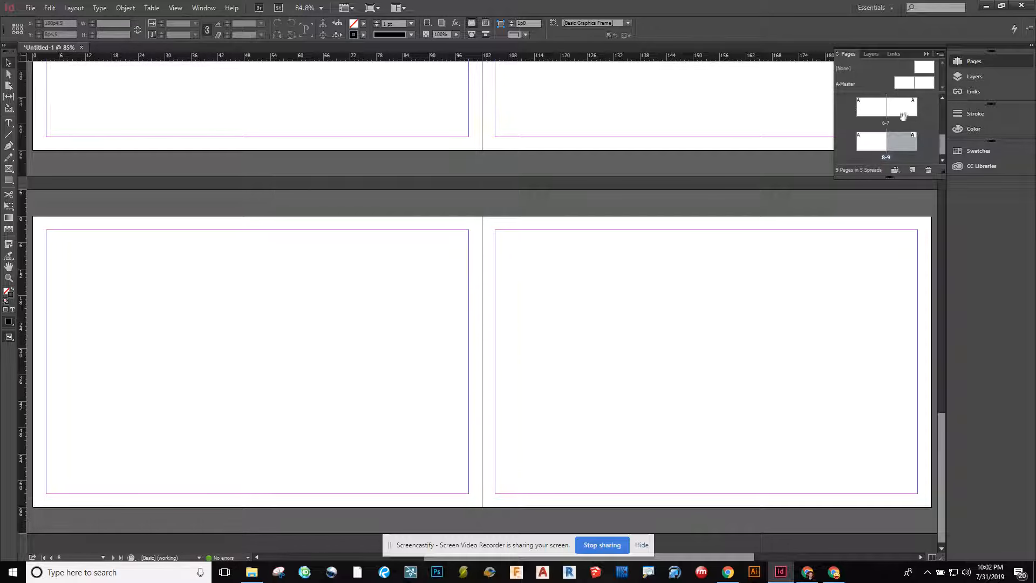
Go to page 1, and open the right-hand page of the A-Master spread for editing
scroll(907, 135, "up", 5)
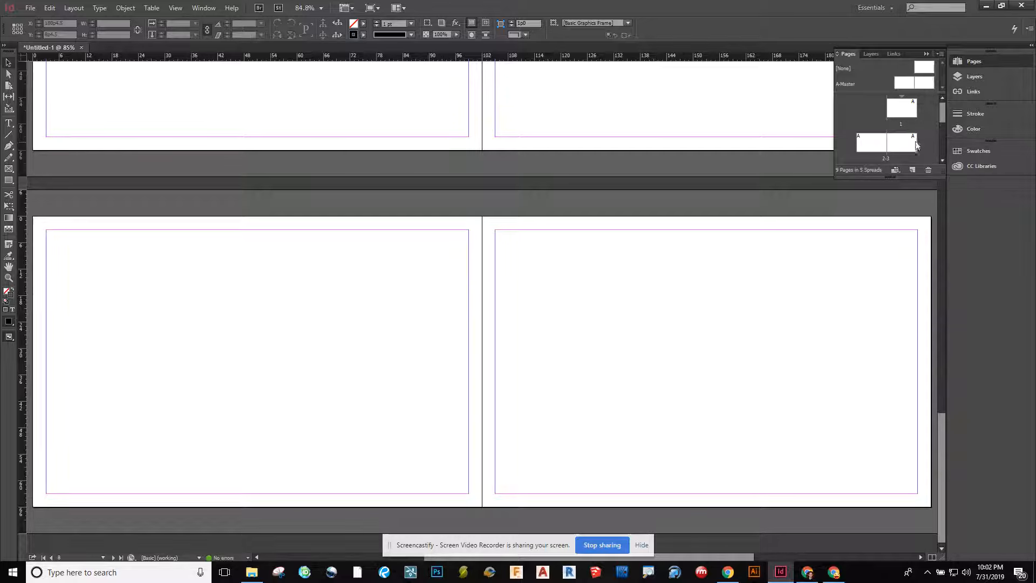
double_click(910, 113)
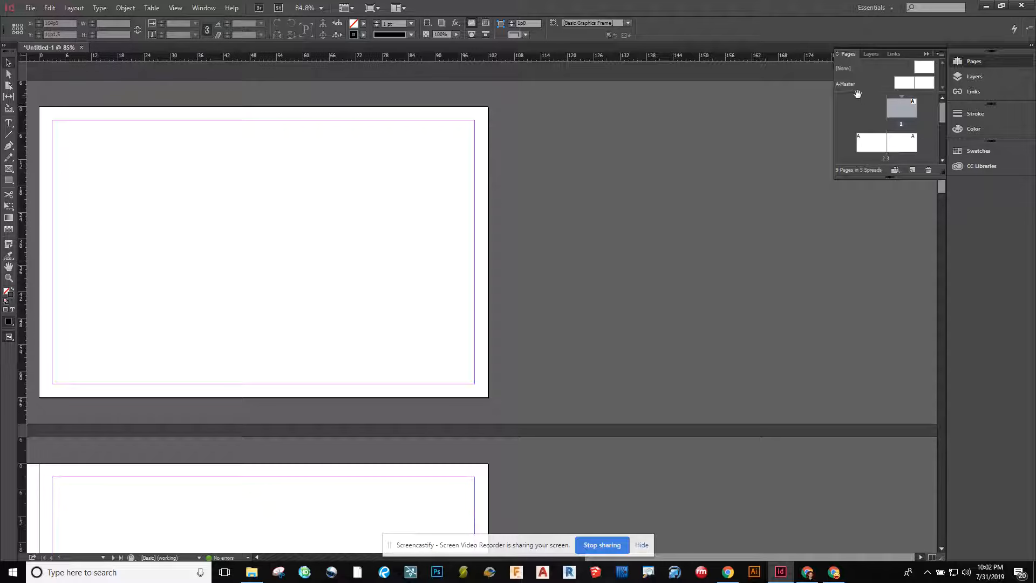
double_click(927, 84)
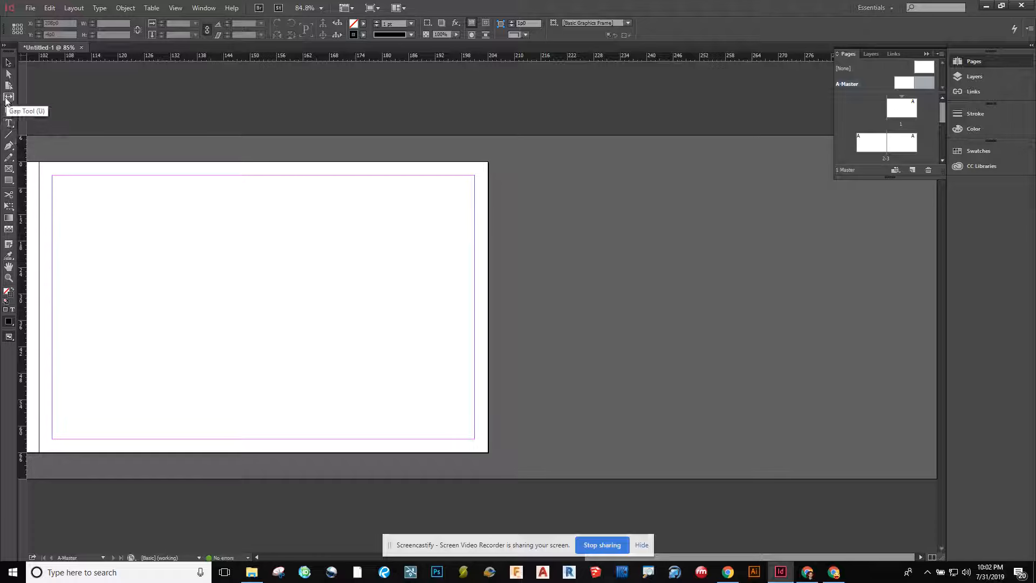
Draw a rectangular placeholder frame about 53p6 by 36p6 on the right A-Master page and check it in the document page thumbnails
left_click(9, 180)
left_click_drag(145, 213, 381, 373)
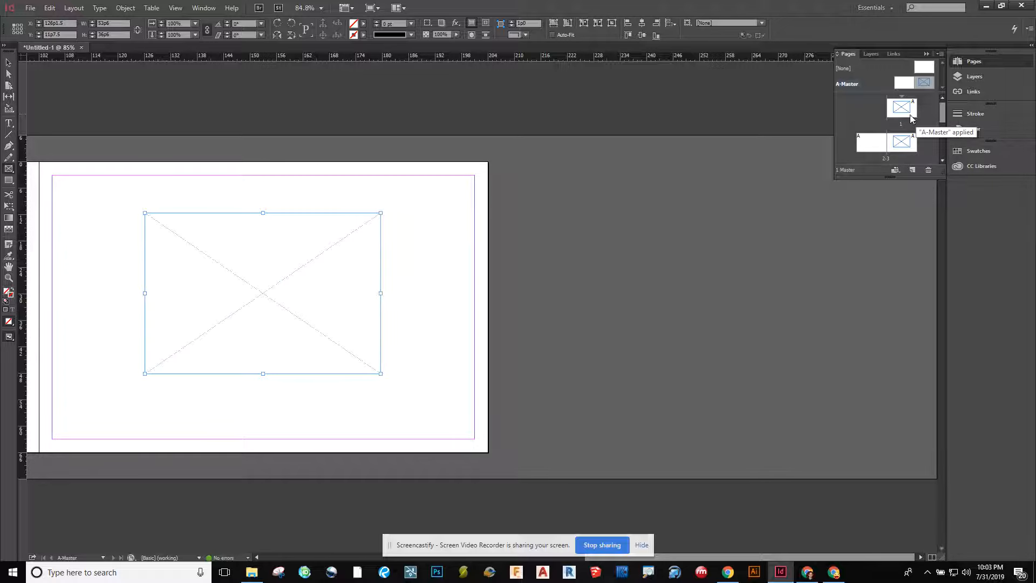
scroll(907, 145, "down", 2)
scroll(909, 141, "down", 4)
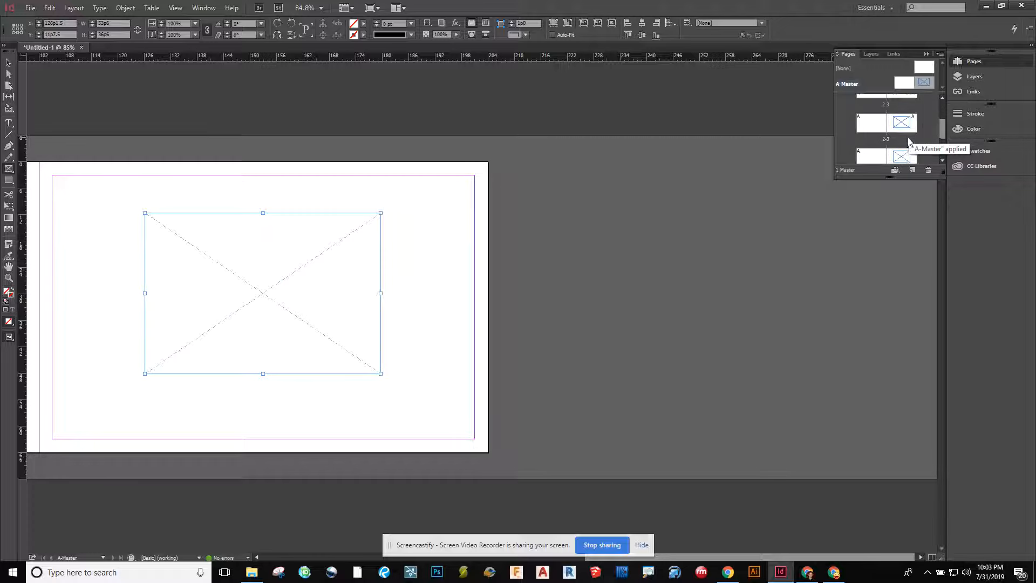
scroll(909, 132, "up", 5)
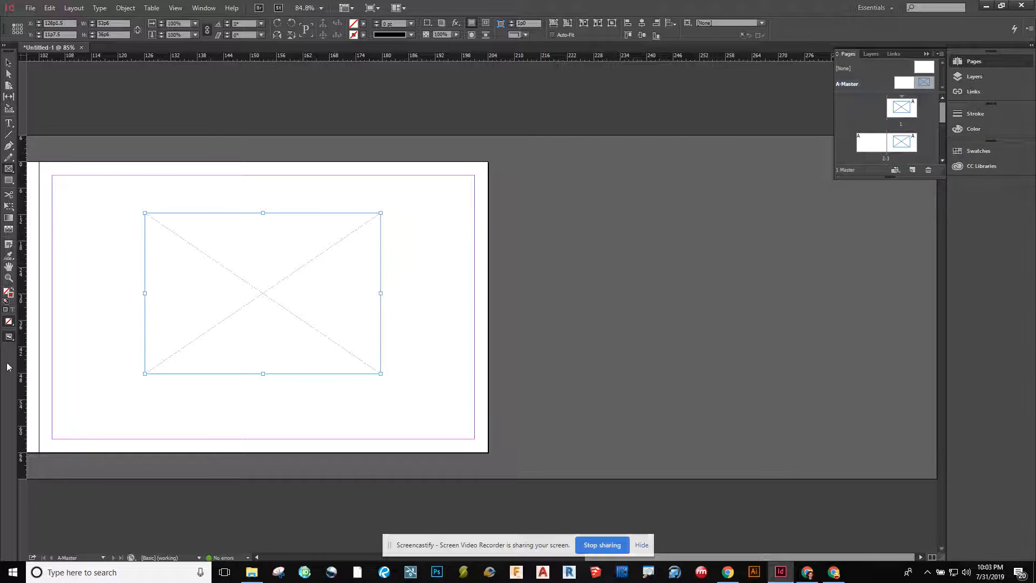
Copy the placeholder frame onto the left A-Master page, at about X 13p0 and Y 11p7.5
left_click_drag(696, 557, 544, 557)
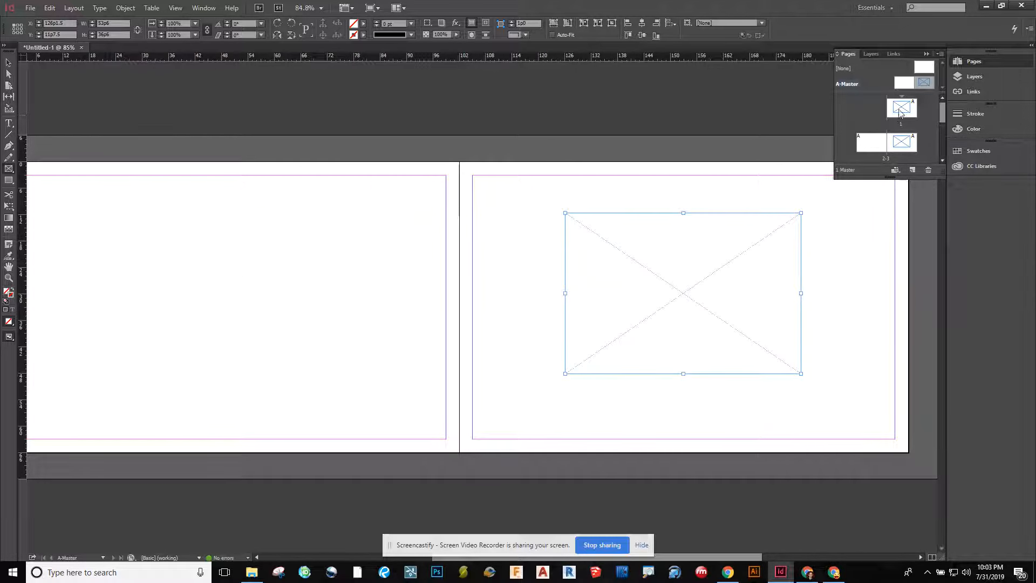
left_click(903, 84)
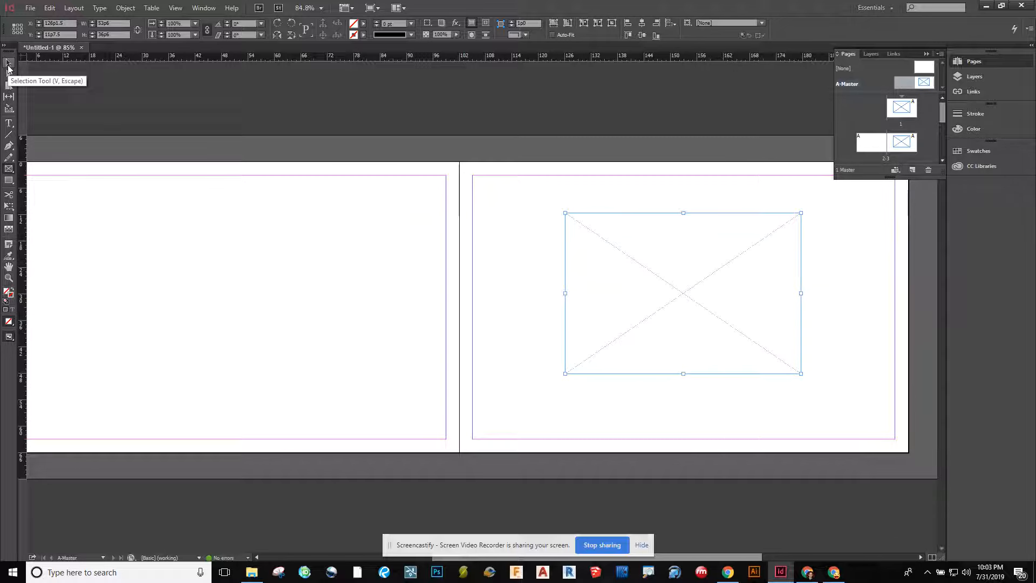
left_click(9, 74)
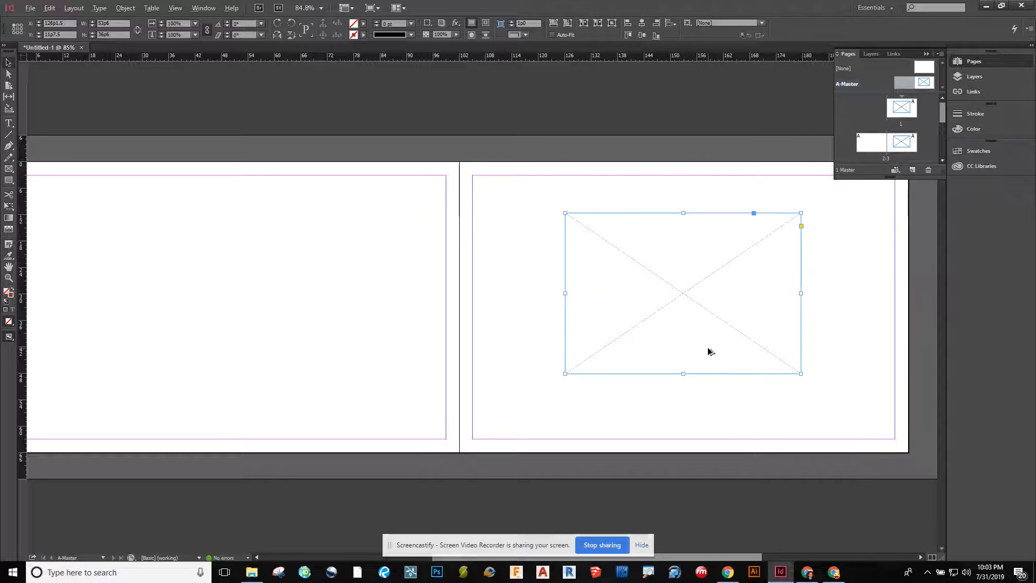
left_click_drag(709, 351, 215, 356)
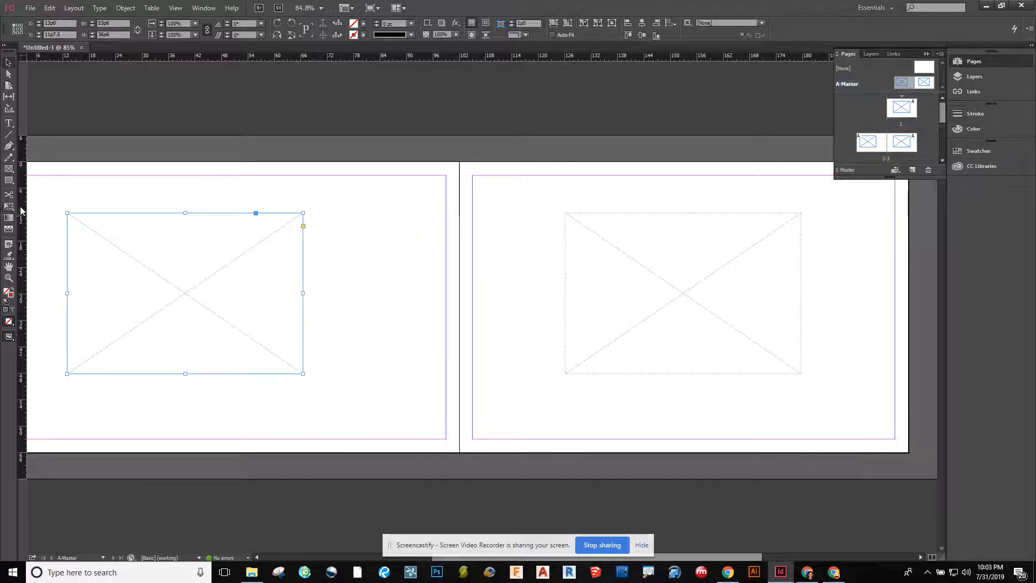
Delete the placeholder frames from both pages of the A-Master spread
scroll(568, 394, "down", 2)
scroll(567, 394, "down", 2)
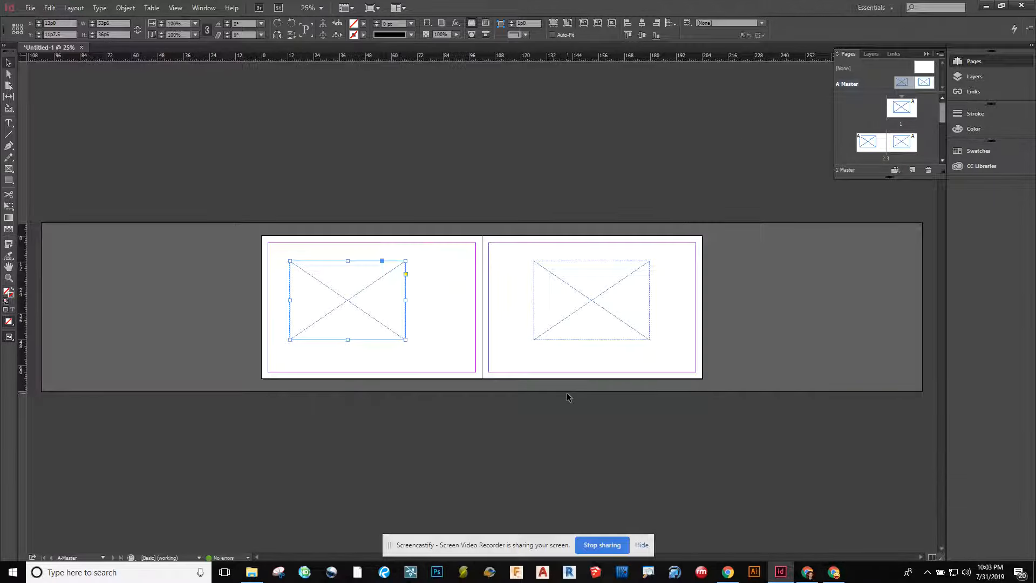
scroll(436, 301, "up", 2)
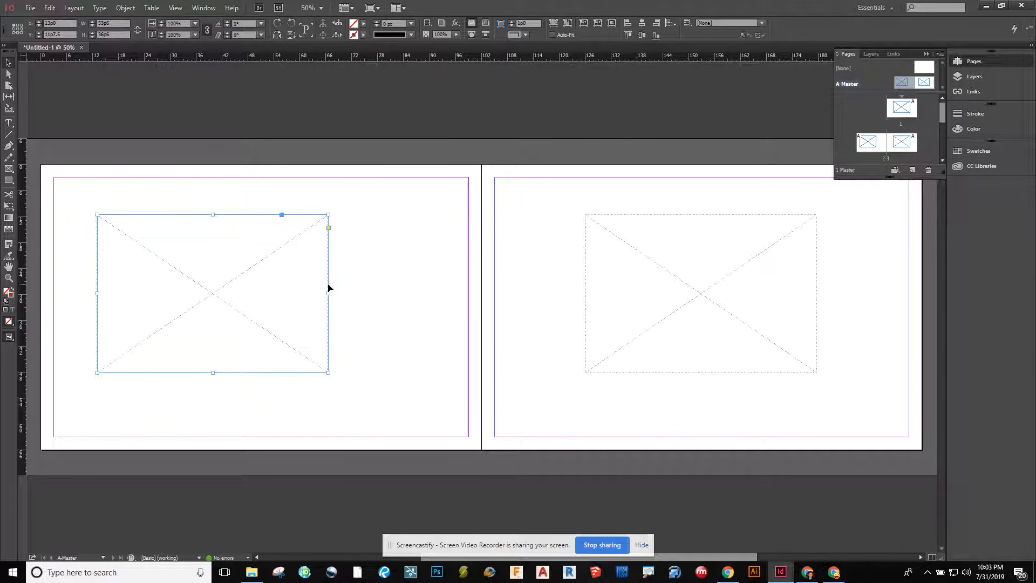
key("Delete")
left_click(683, 266)
key("Delete")
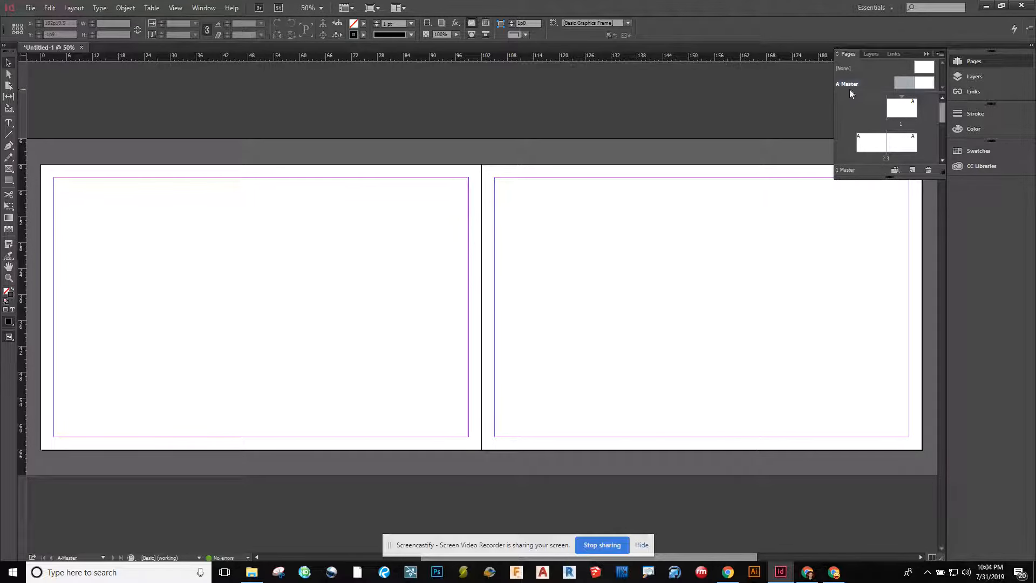
left_click(100, 9)
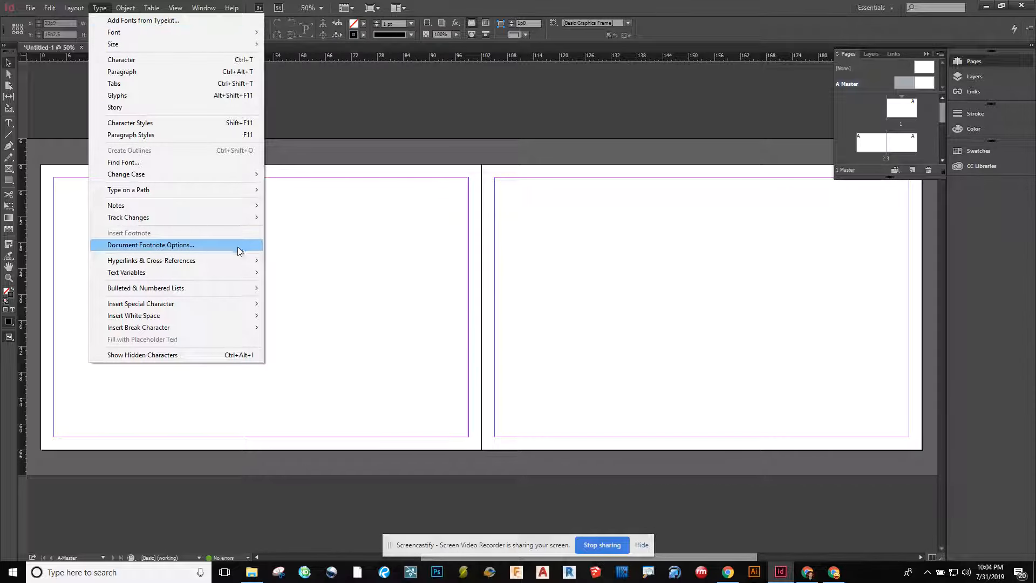
mouse_move(241, 310)
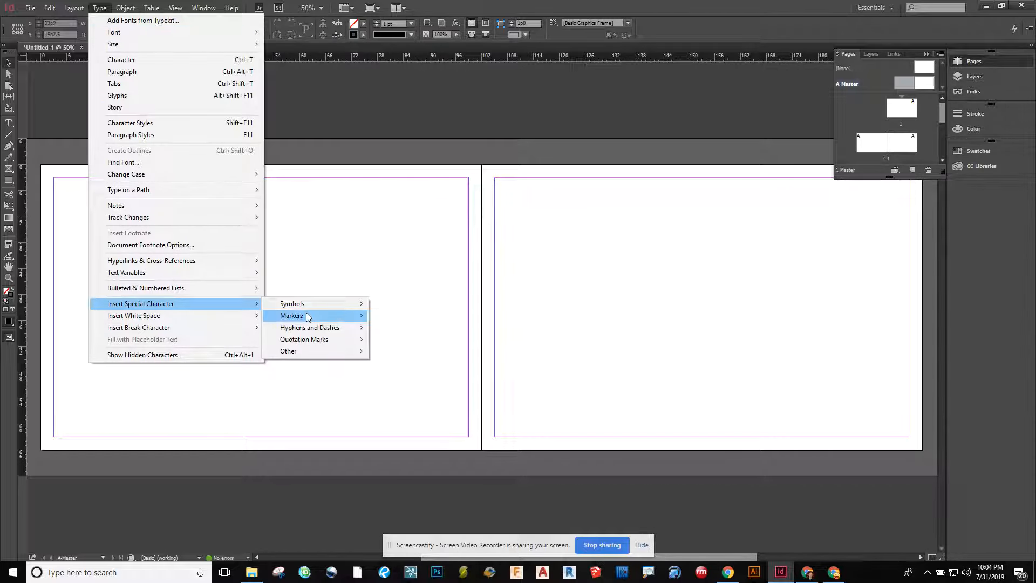
mouse_move(307, 317)
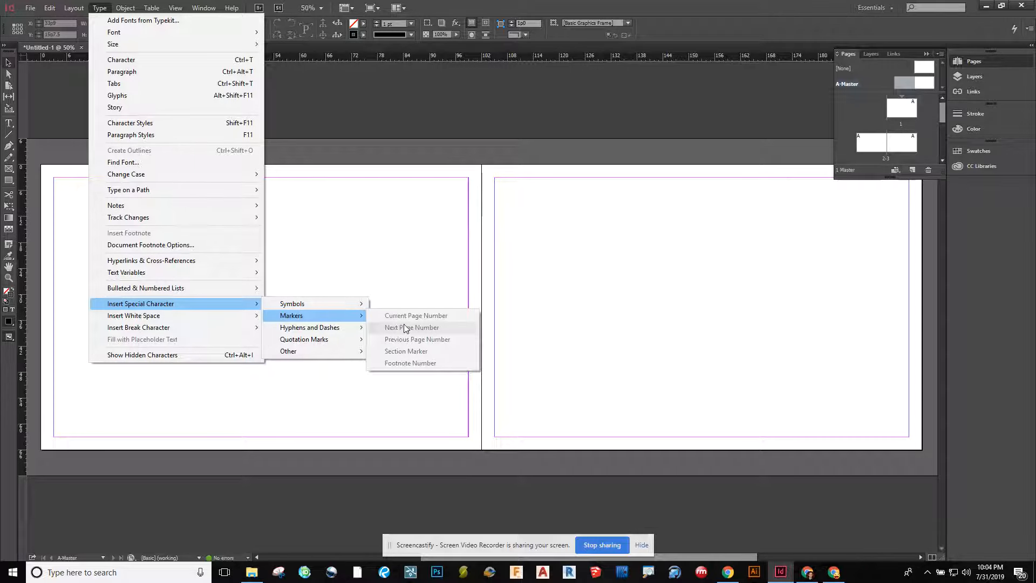
mouse_move(356, 327)
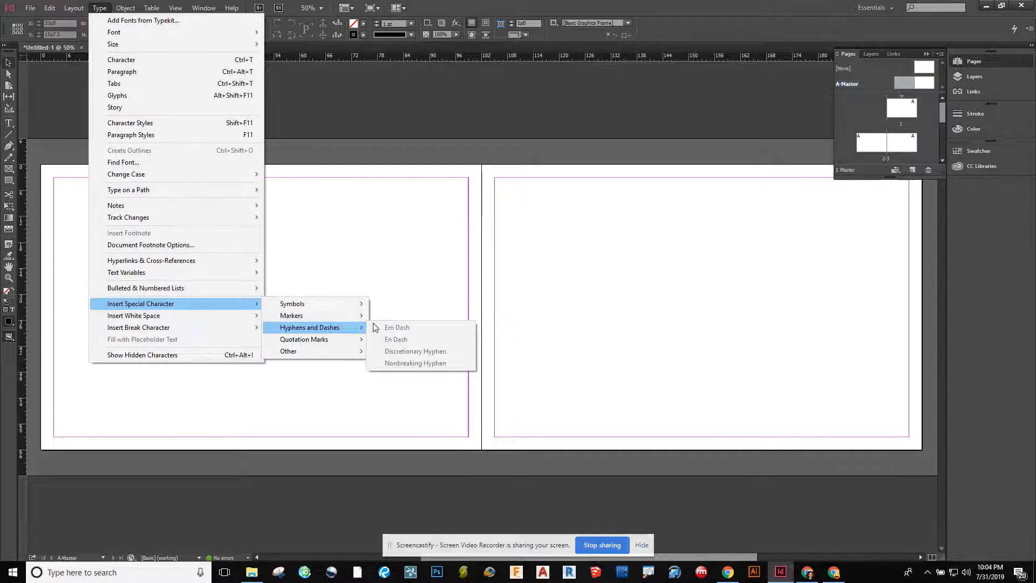
left_click(20, 120)
Create a small text frame in the lower-left margin corner of the left A-Master page and insert a Current Page Number marker in it
left_click(8, 123)
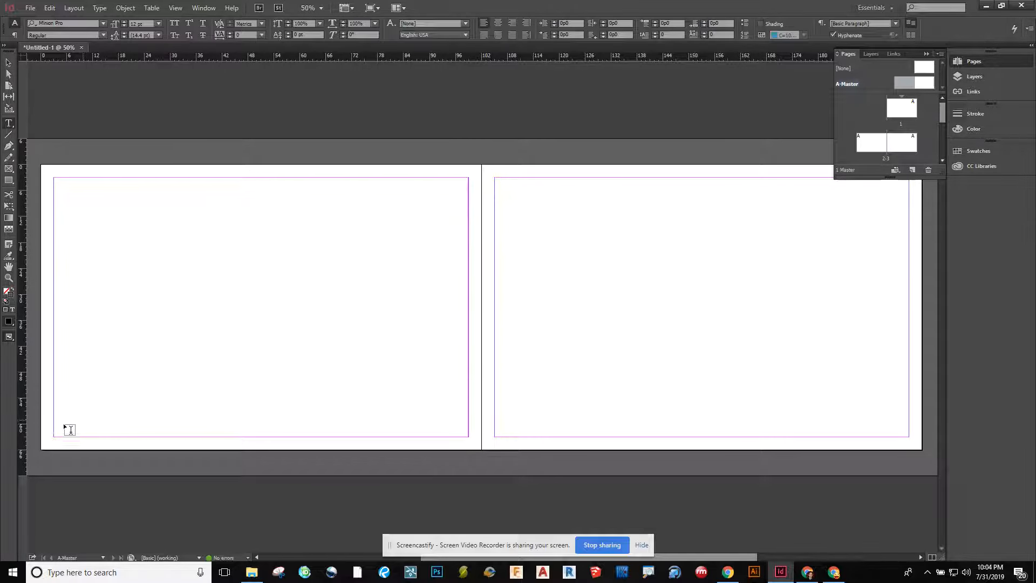
left_click_drag(60, 420, 80, 436)
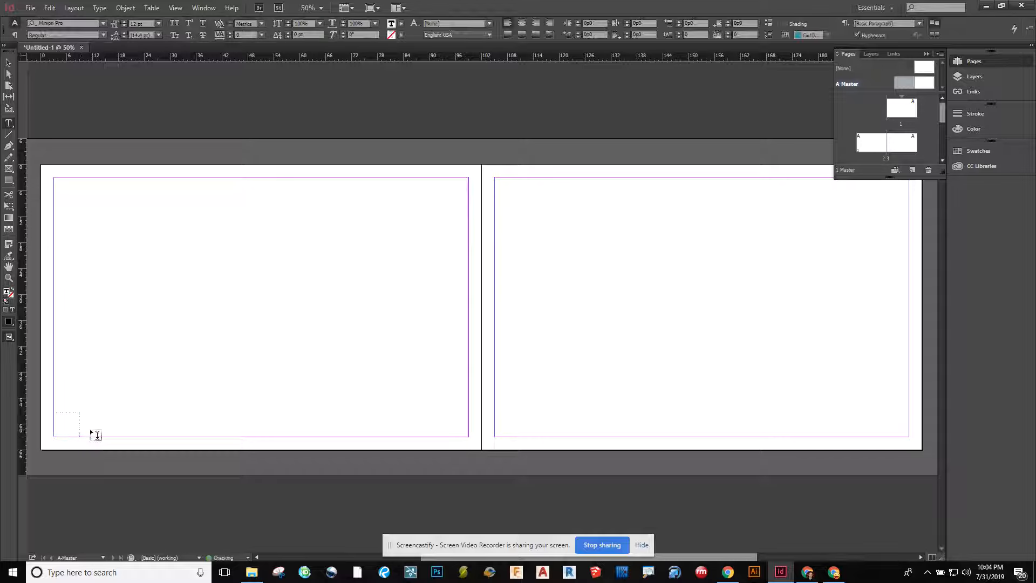
left_click(100, 8)
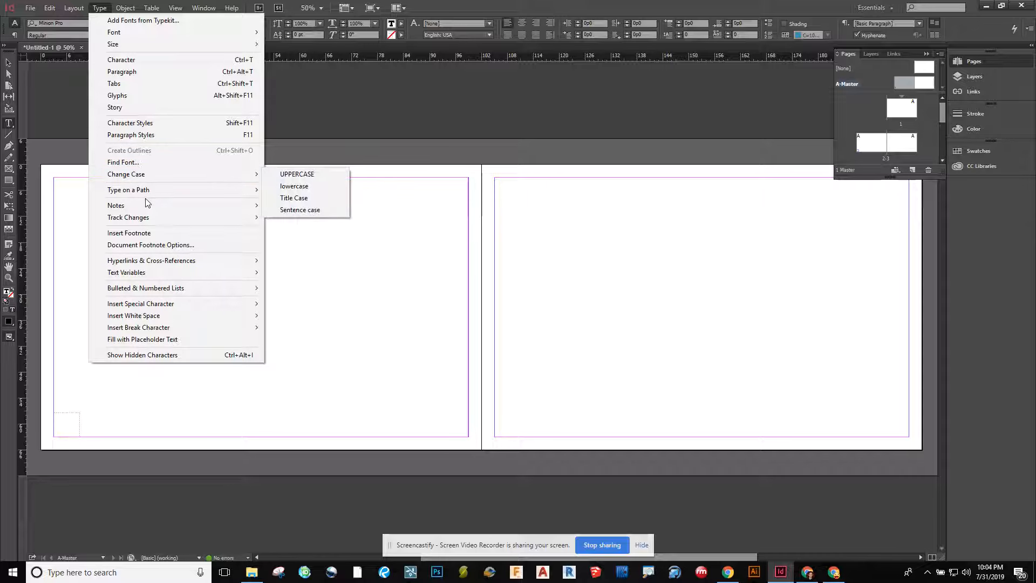
mouse_move(146, 205)
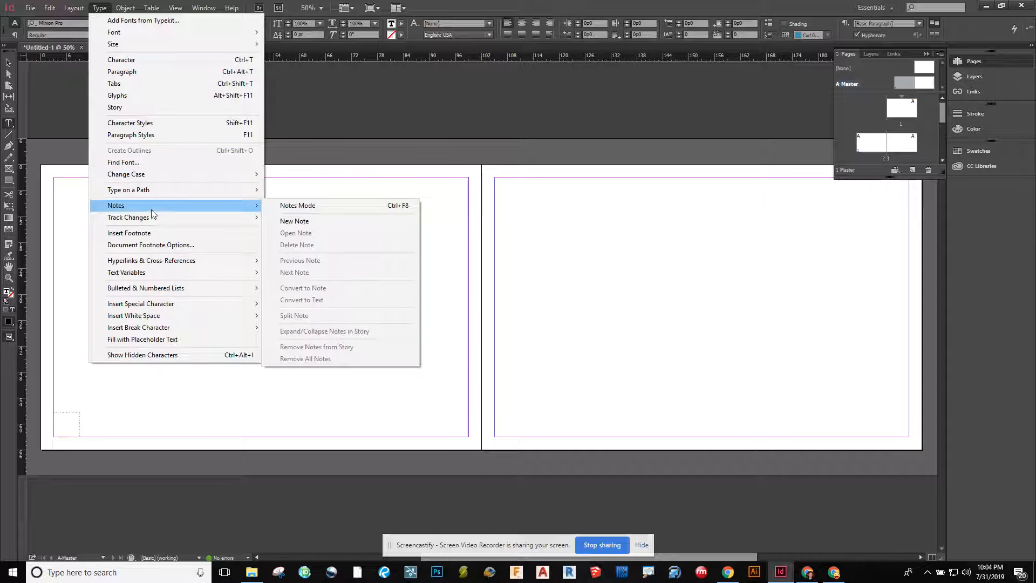
mouse_move(199, 305)
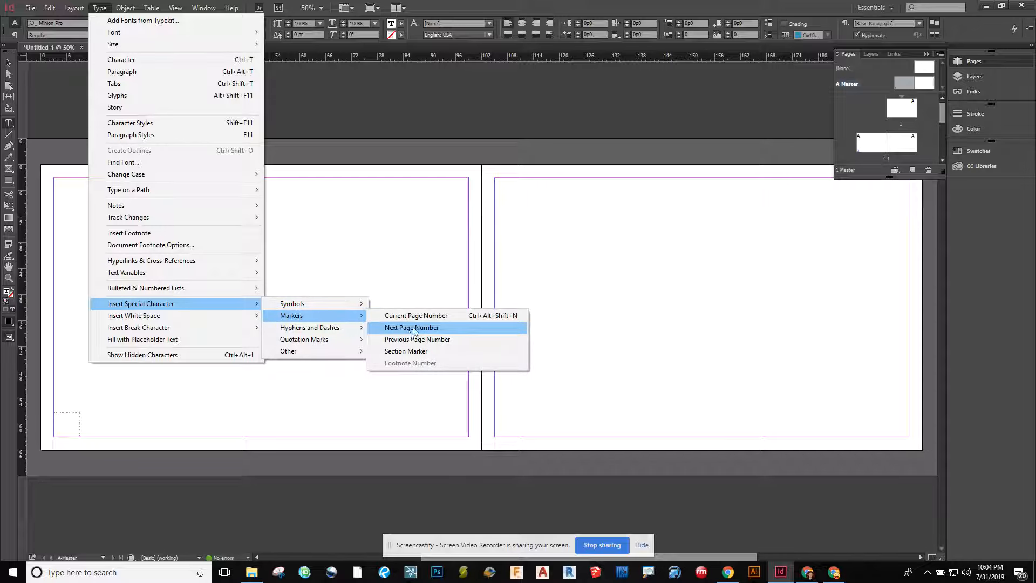
left_click(425, 319)
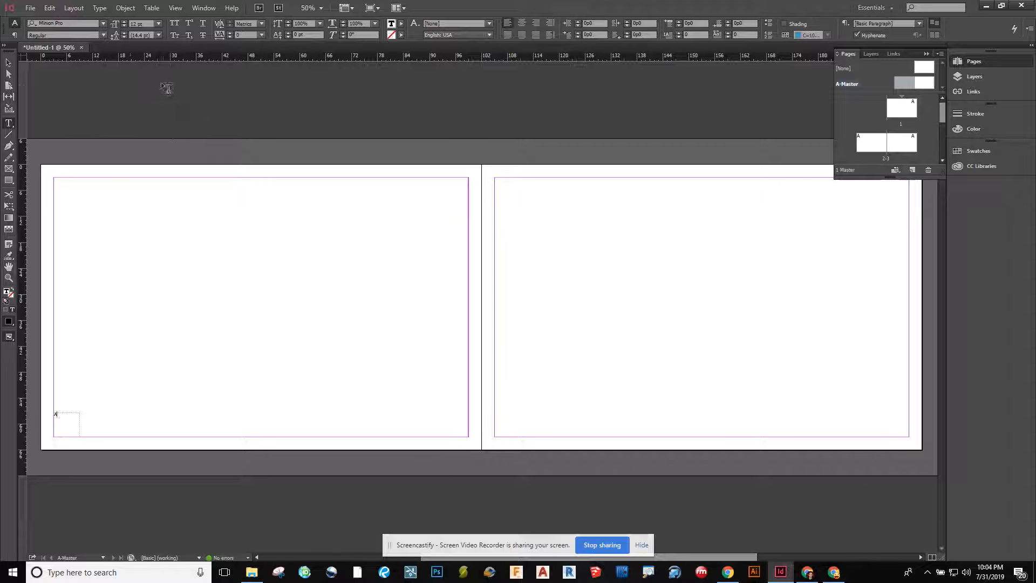
Set the font size to 30 pt for new text in the page-number frame
left_click(159, 24)
left_click(152, 145)
left_click(99, 7)
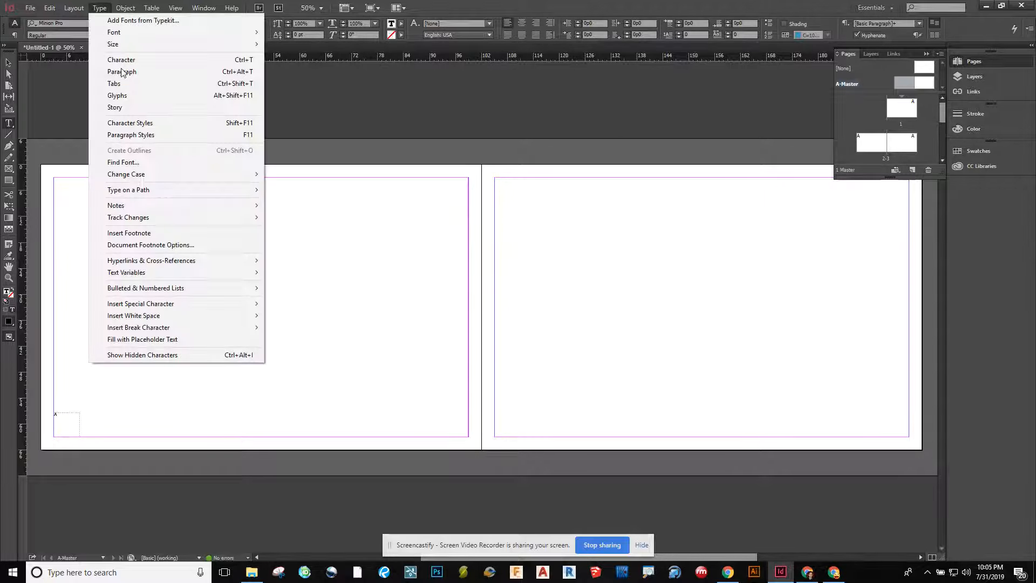
left_click(99, 8)
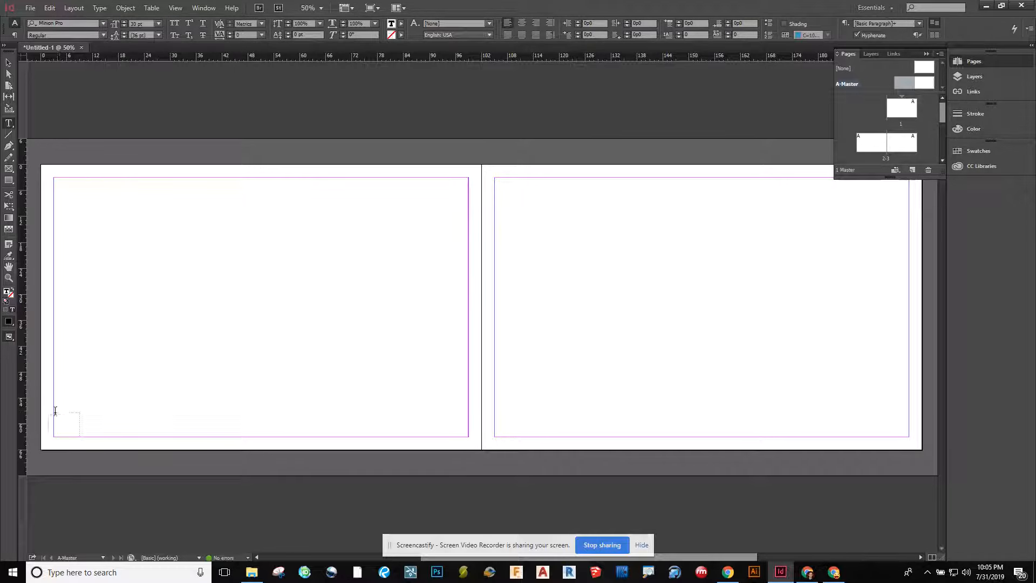
Insert a second Current Page Number marker after the first one and open page 2 to check the numbering
left_click(99, 8)
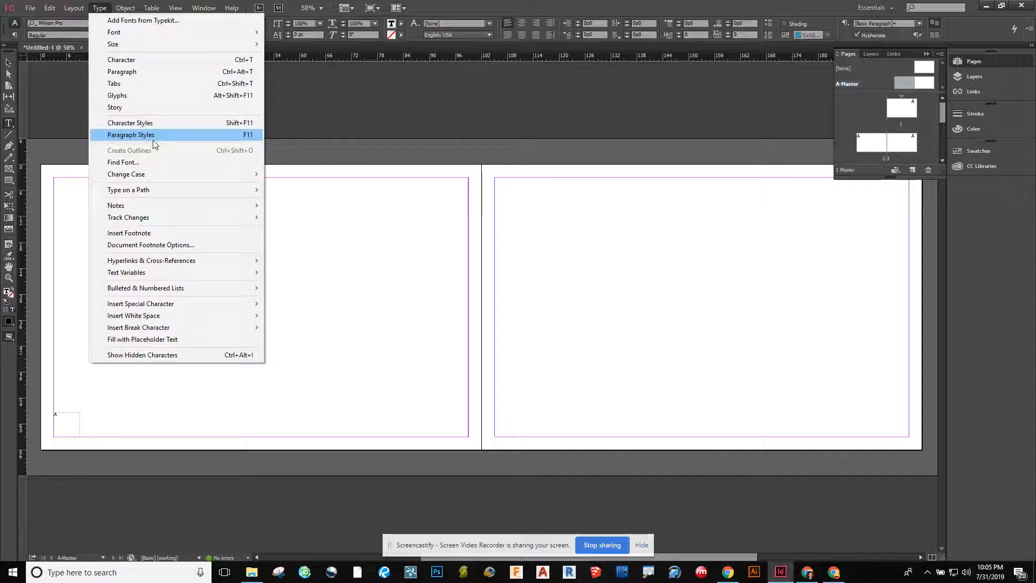
mouse_move(178, 305)
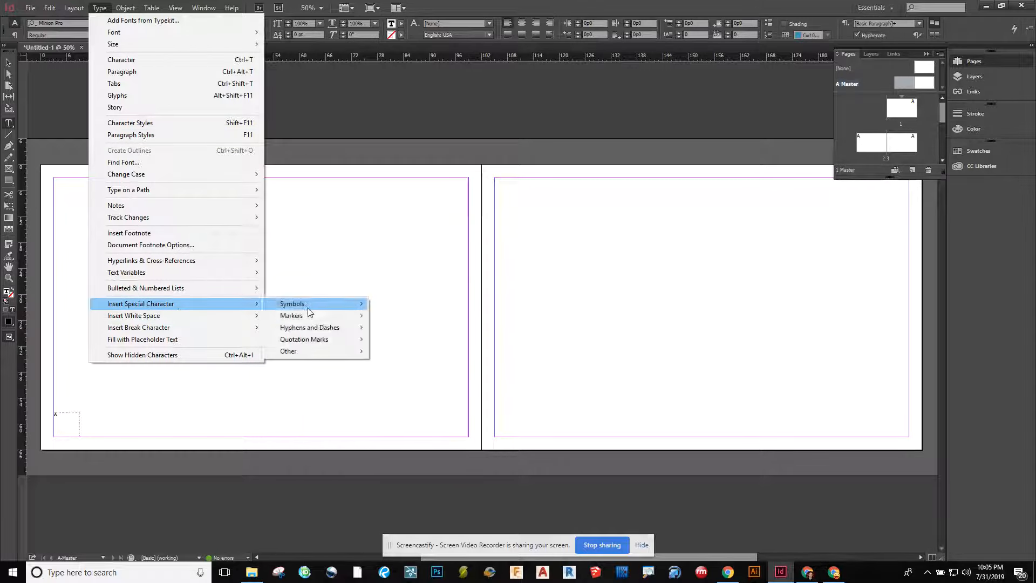
mouse_move(317, 315)
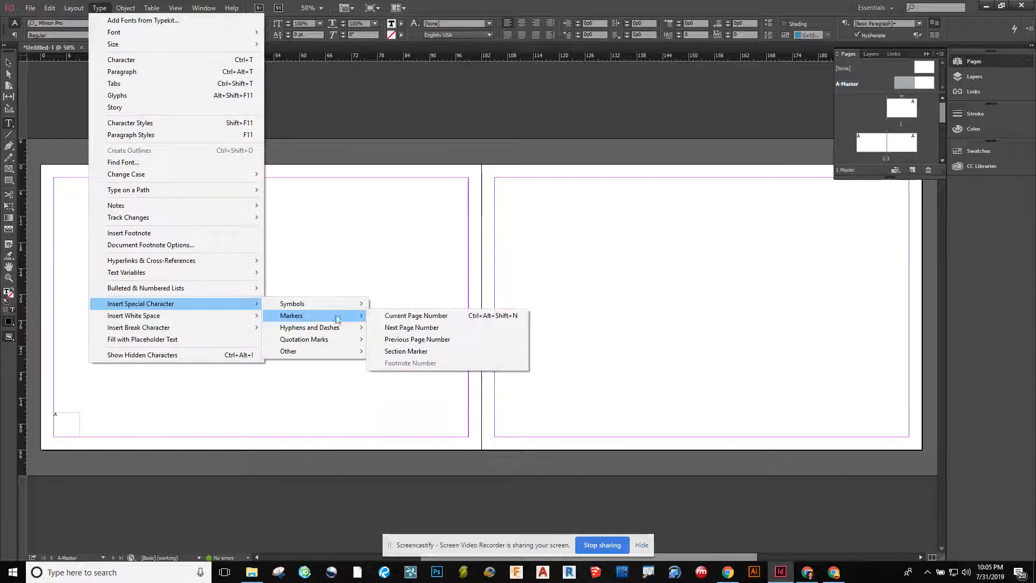
left_click(403, 319)
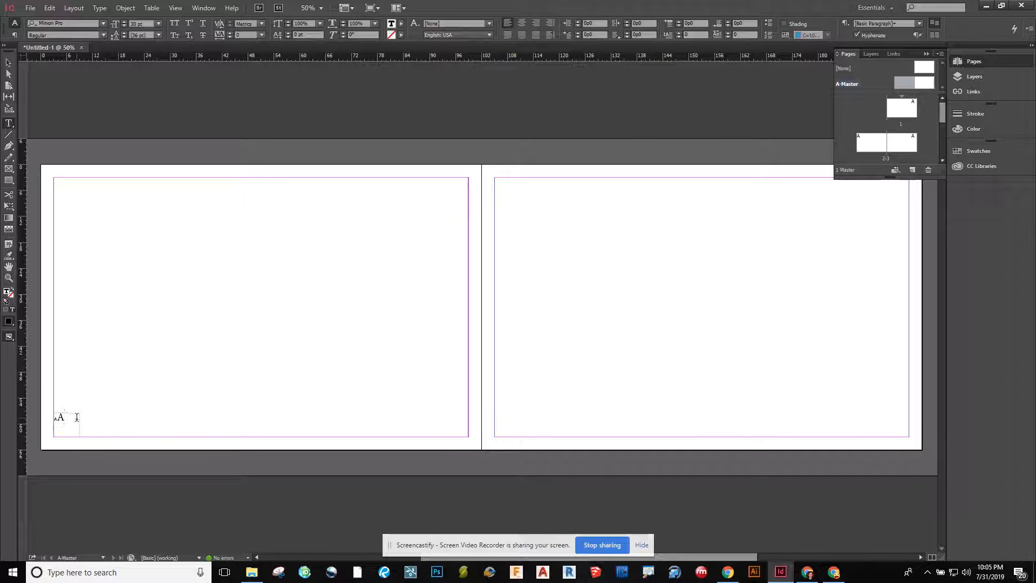
left_click(870, 143)
double_click(870, 143)
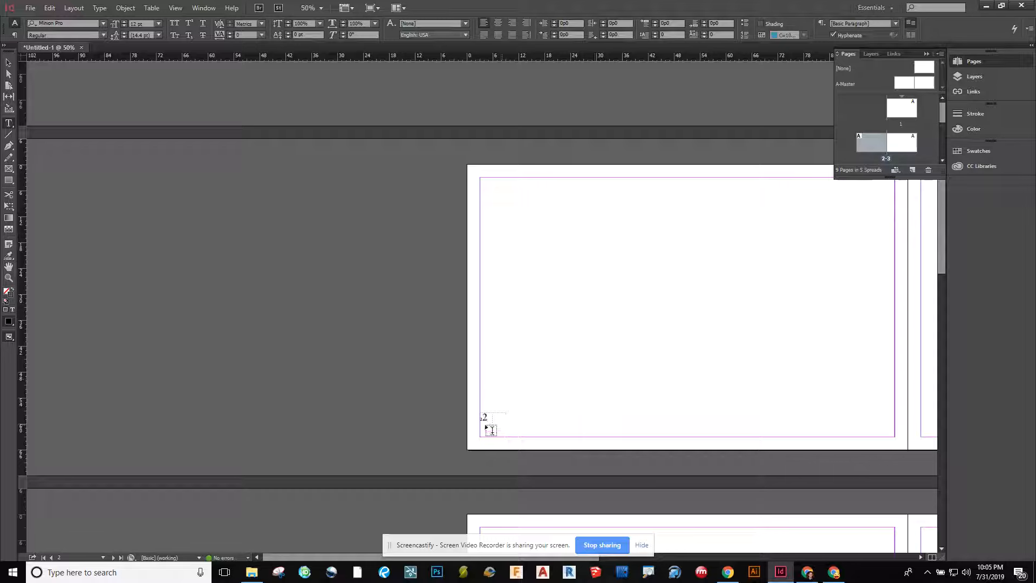
Check the page numbers on the document spreads and return to the left A-Master page
scroll(526, 404, "down", 15)
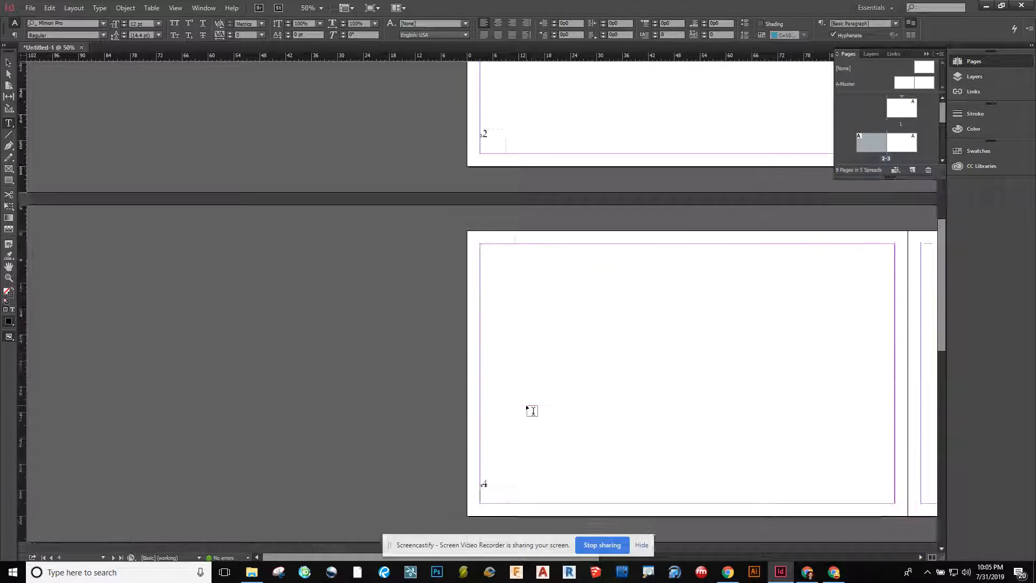
scroll(489, 363, "up", 20)
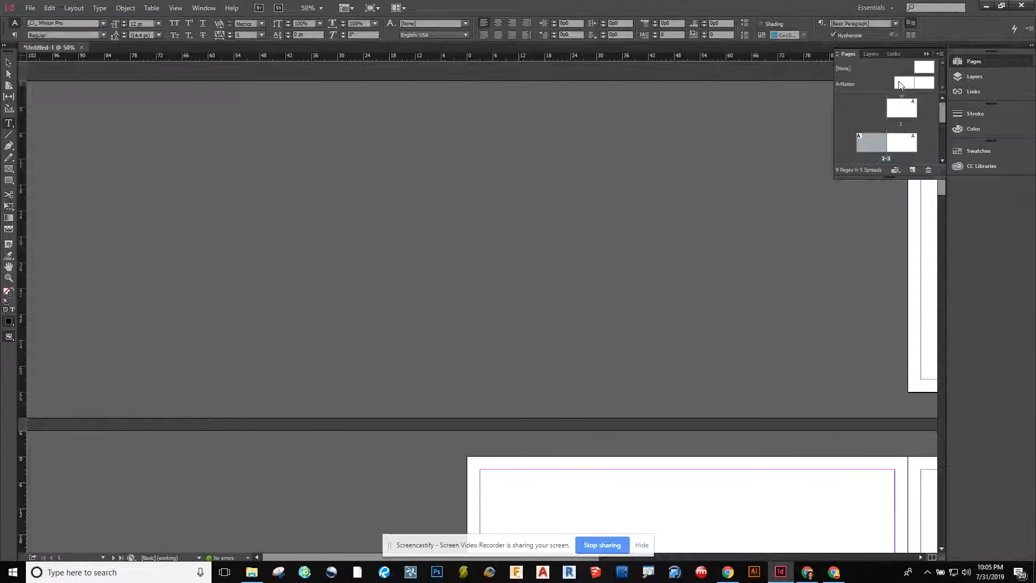
double_click(902, 83)
left_click(485, 418)
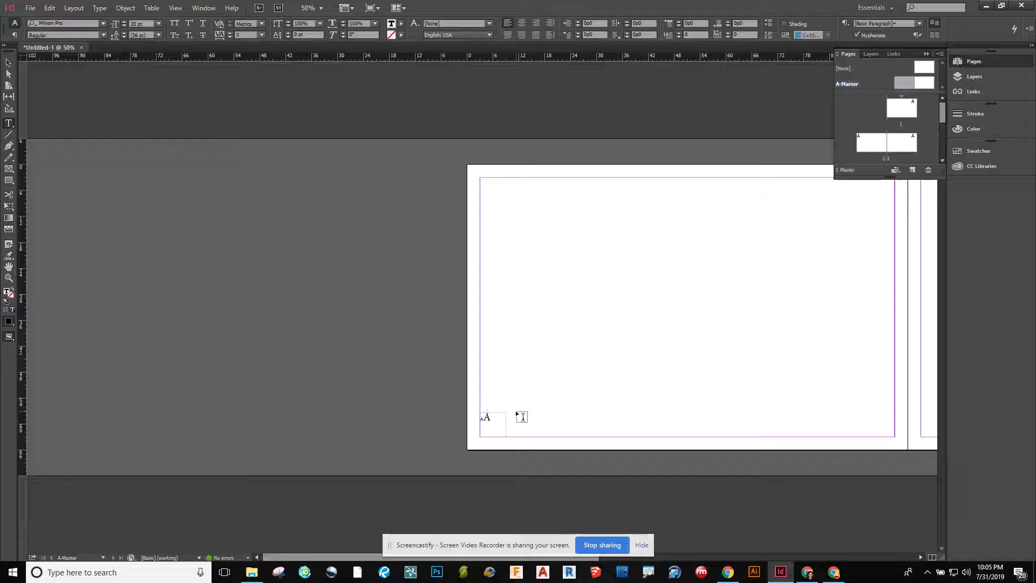
Duplicate the page-number frame from the left A-Master page into the lower-right margin corner of the right A-Master page
left_click(490, 568)
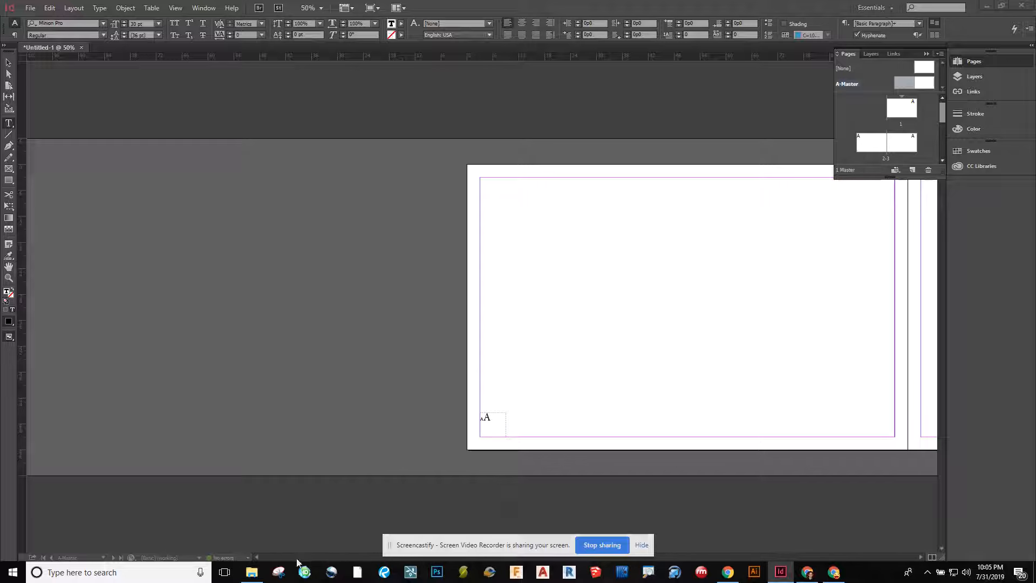
left_click(921, 557)
left_click(920, 558)
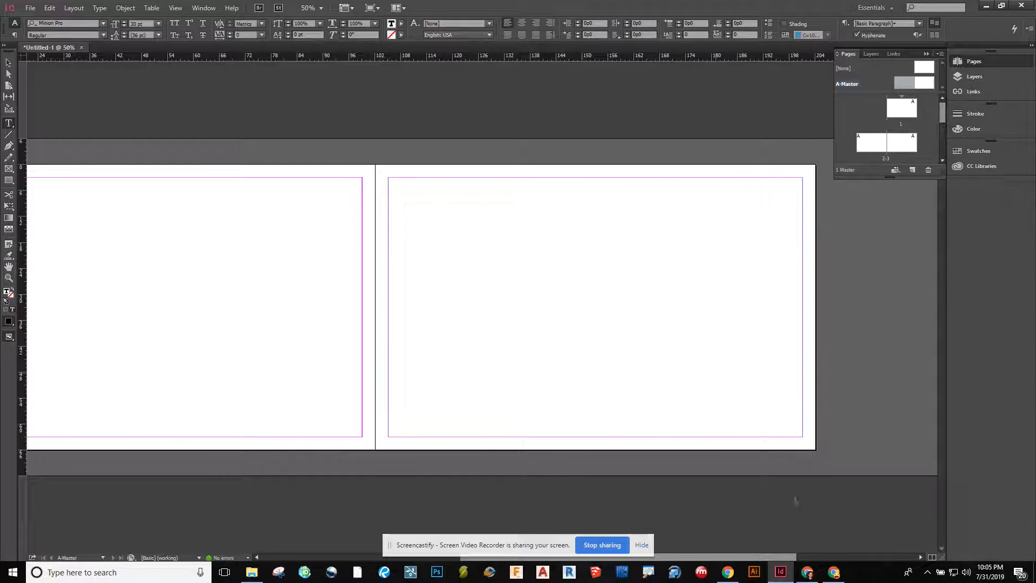
left_click_drag(771, 554, 720, 556)
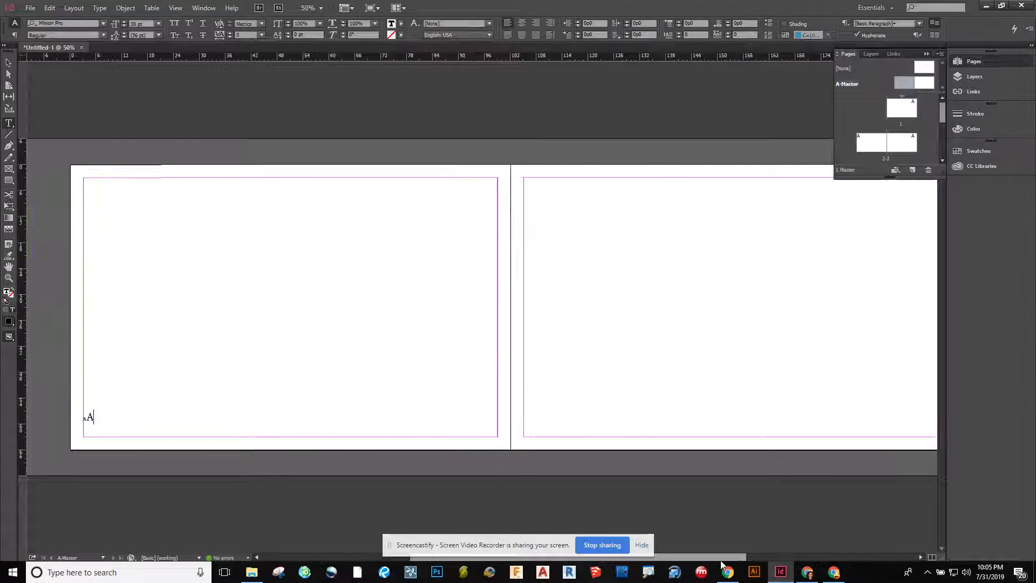
left_click(14, 62)
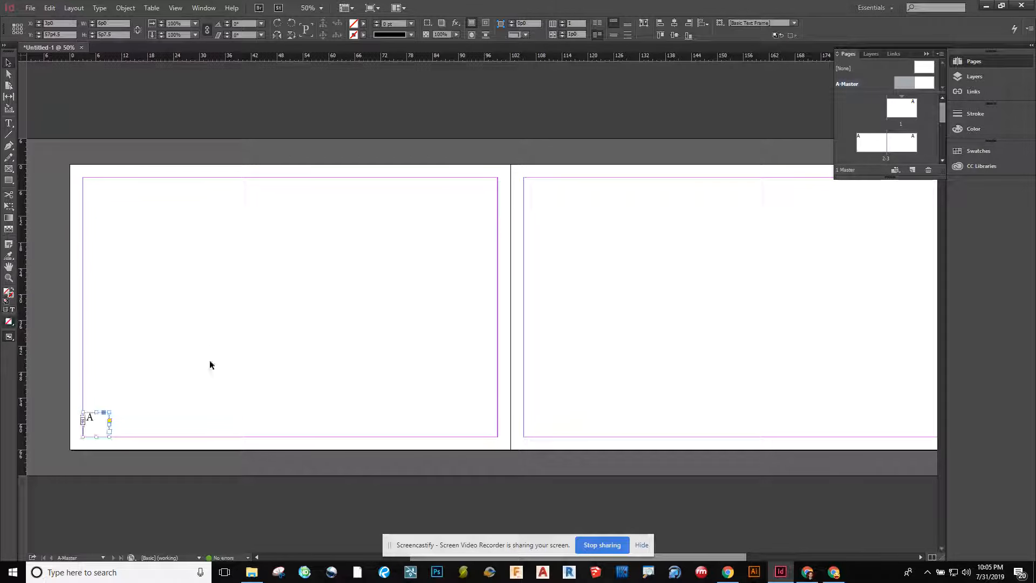
left_click(138, 393)
left_click(91, 432)
left_click_drag(101, 427, 851, 431)
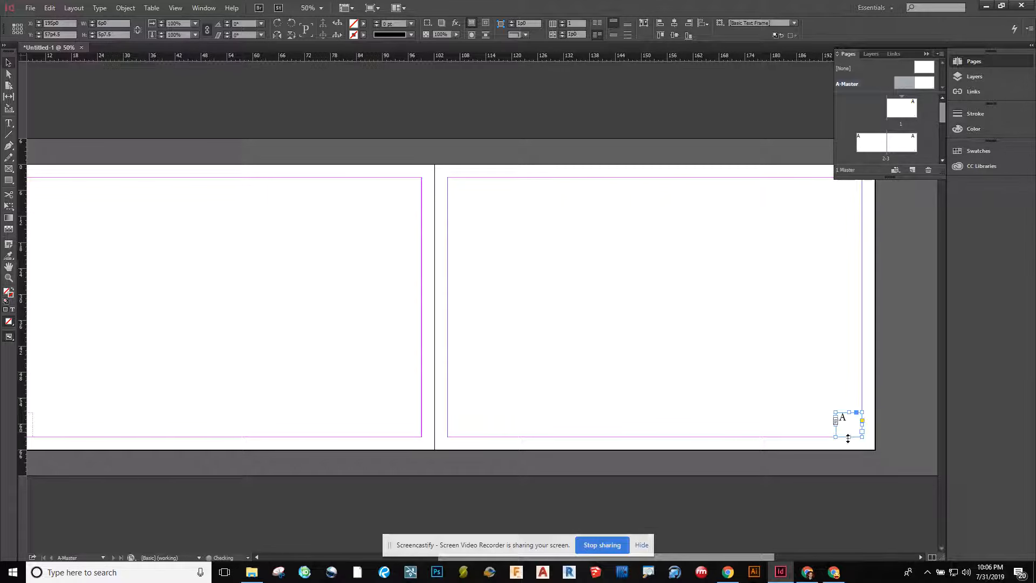
left_click(767, 399)
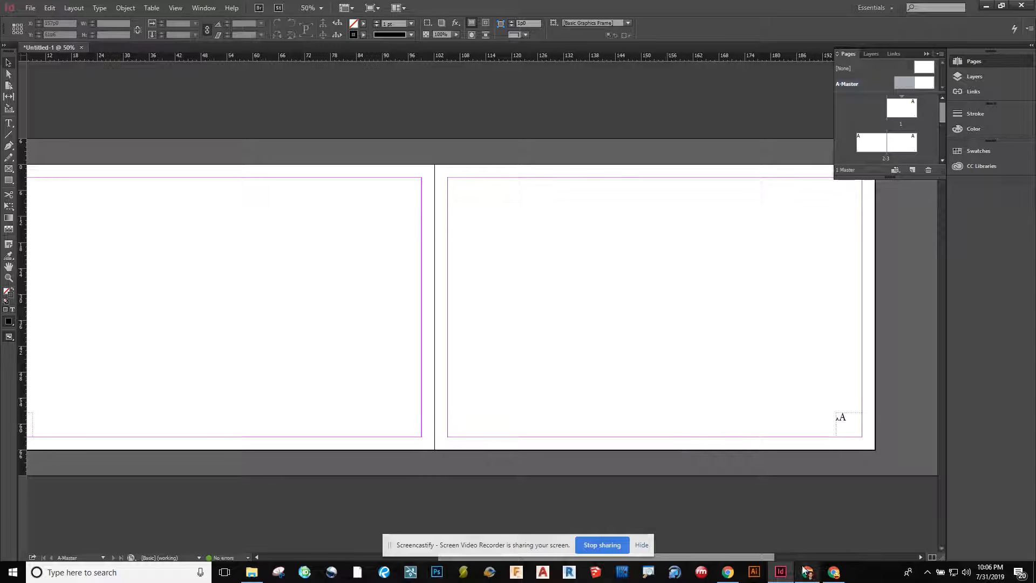
left_click_drag(745, 557, 572, 560)
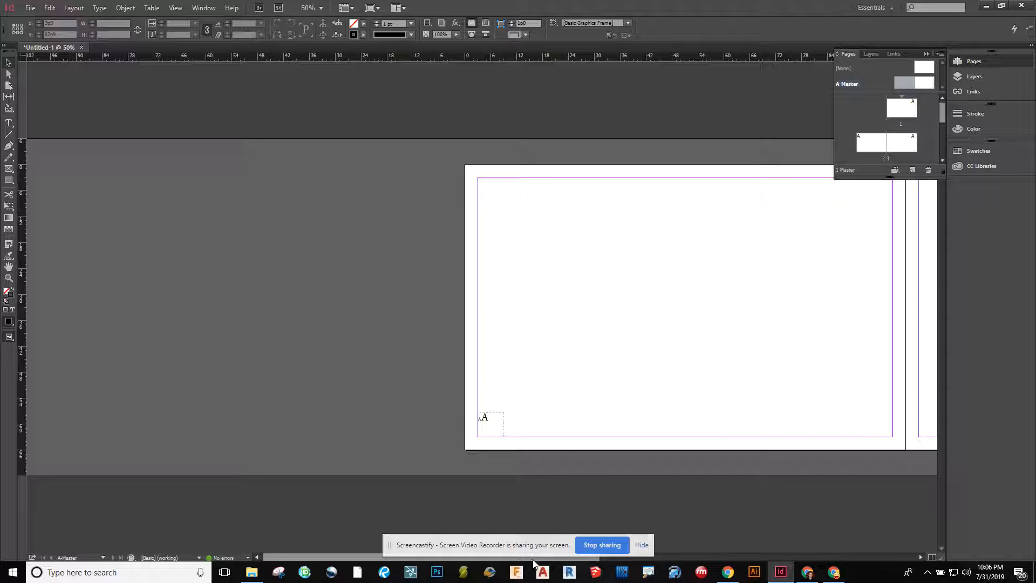
left_click(550, 555)
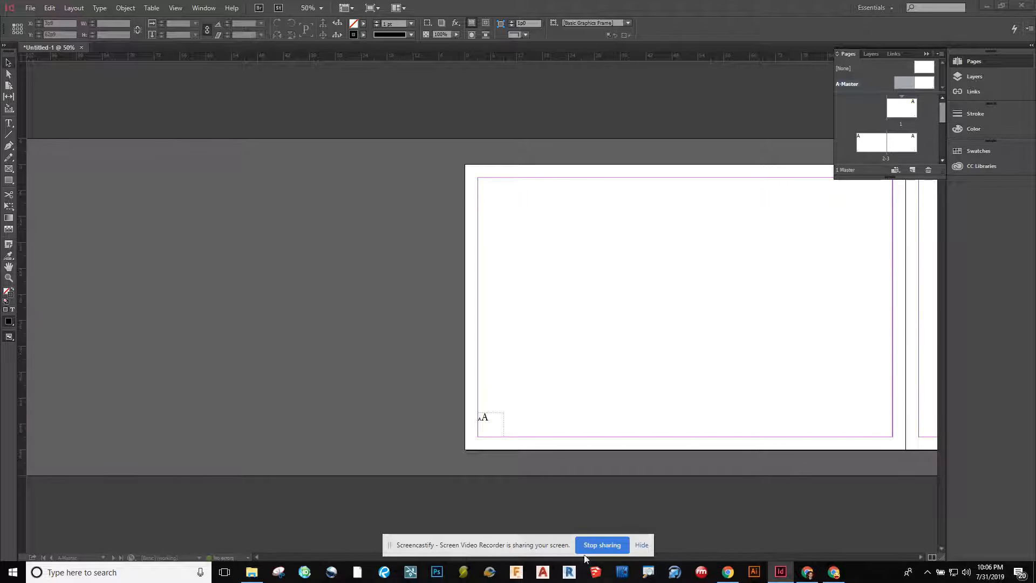
left_click(643, 546)
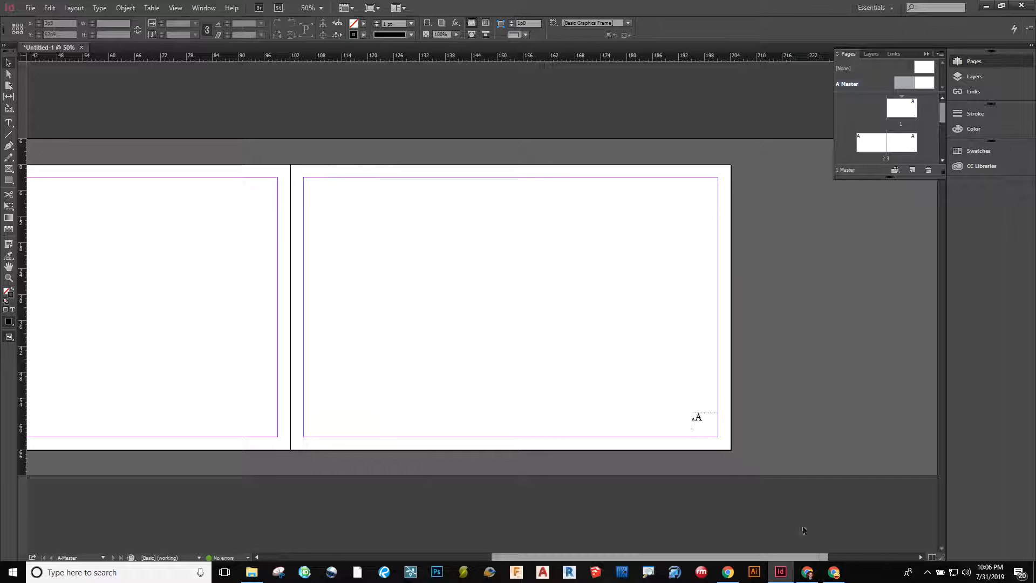
Right-align the page number markers in the text frame on the right A-Master page
double_click(708, 419)
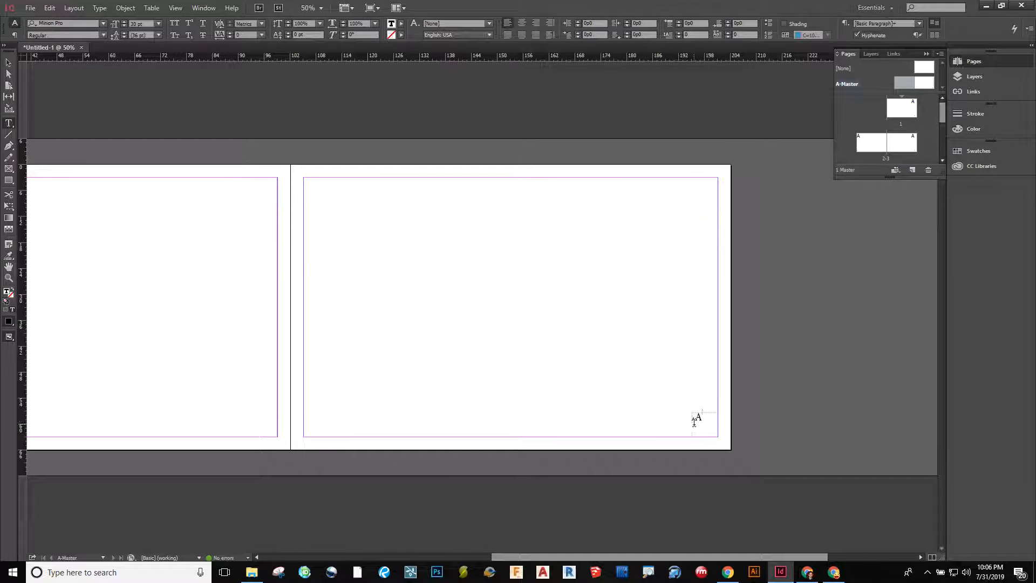
key("Escape")
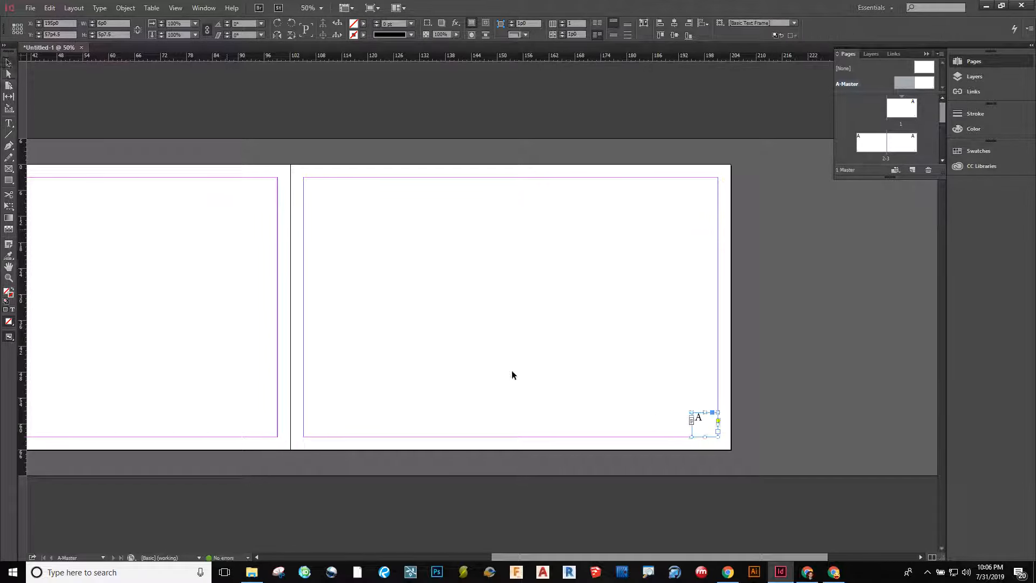
left_click(598, 389)
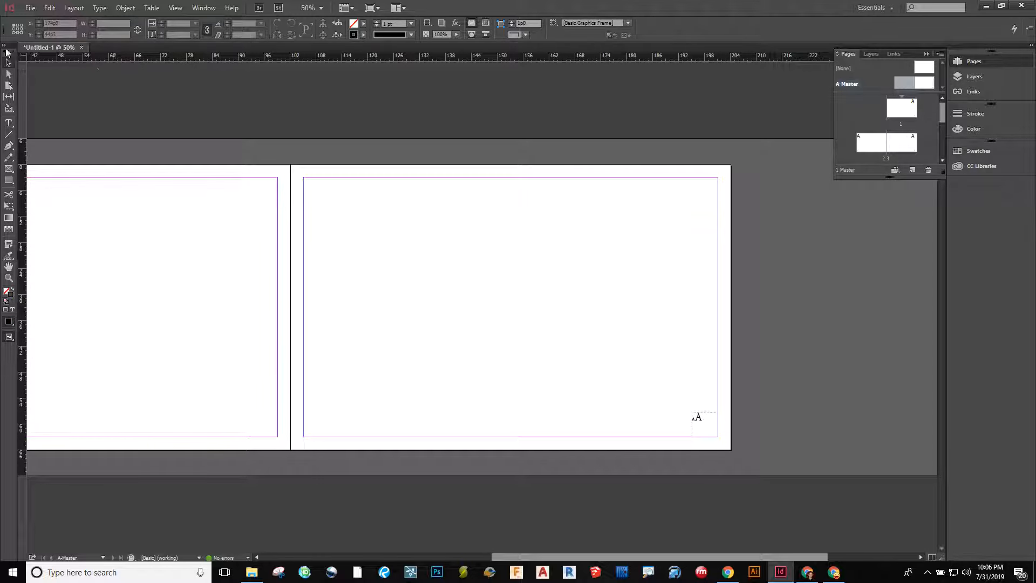
left_click(704, 419)
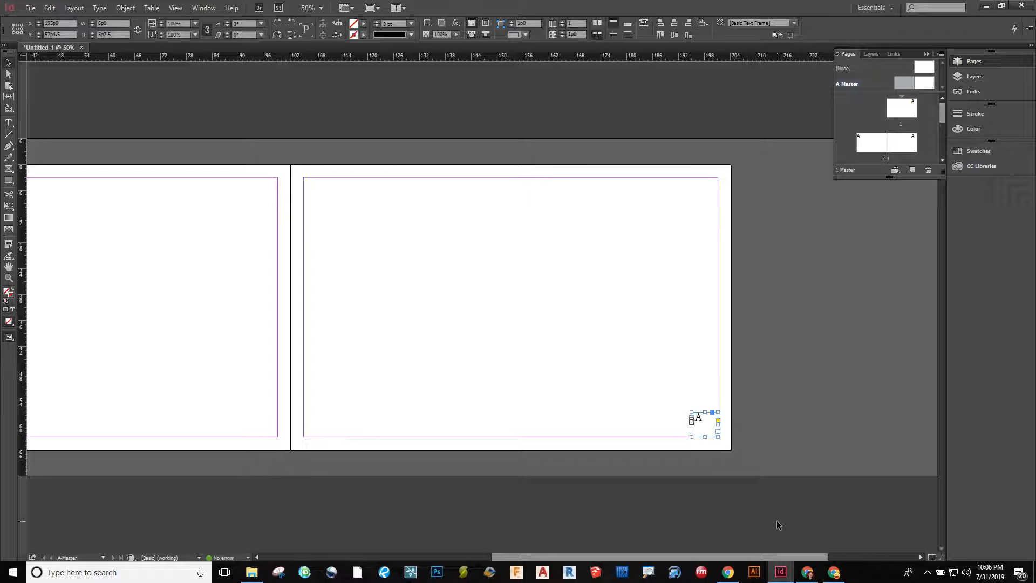
left_click(9, 74)
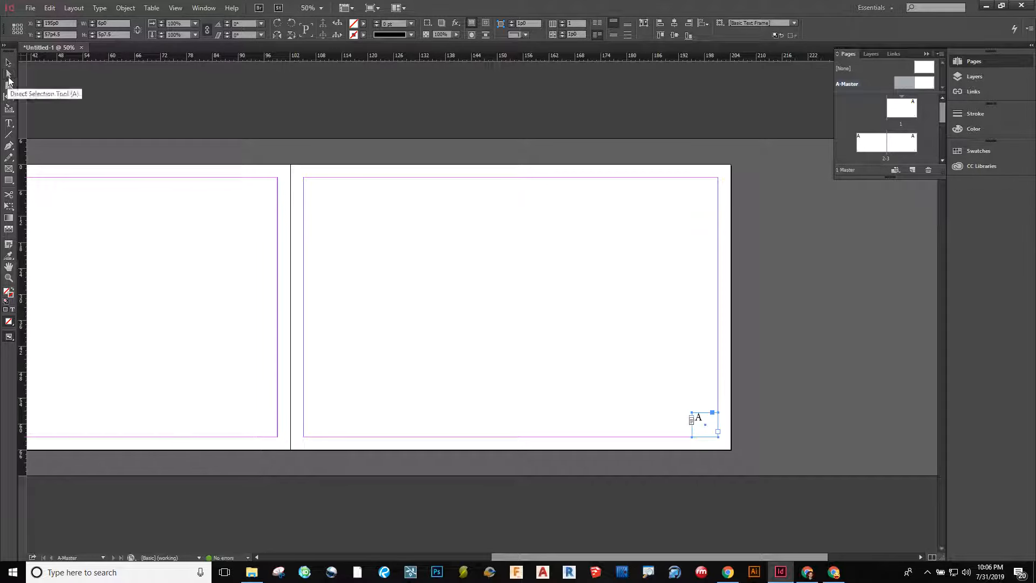
double_click(699, 419)
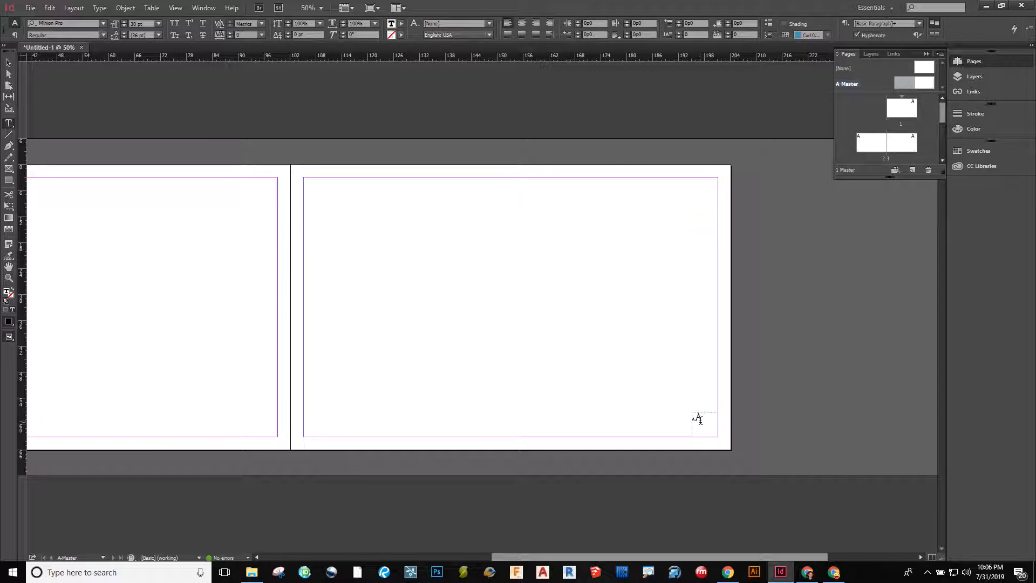
left_click_drag(705, 420, 688, 422)
left_click(535, 25)
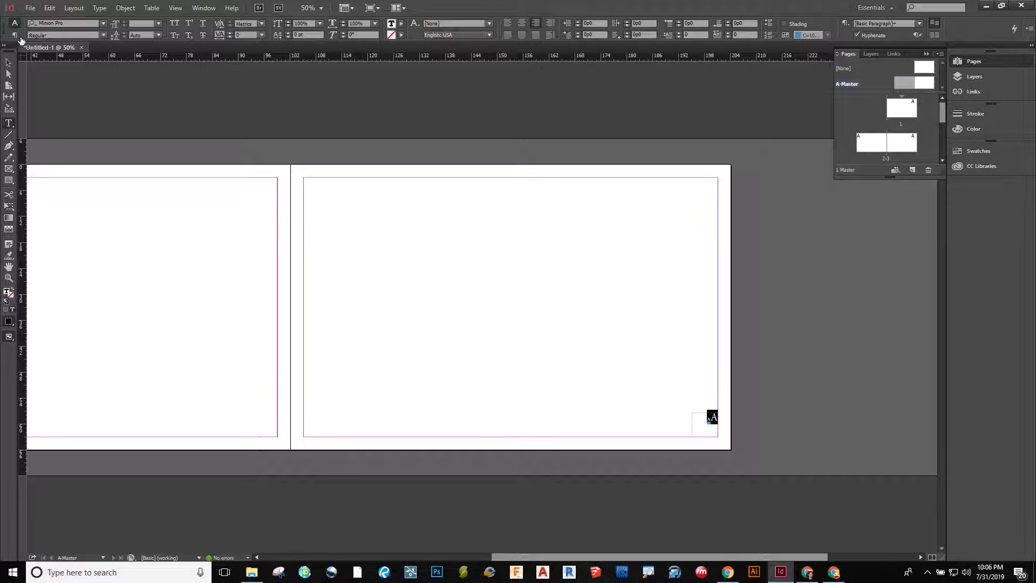
left_click(15, 36)
left_click(14, 24)
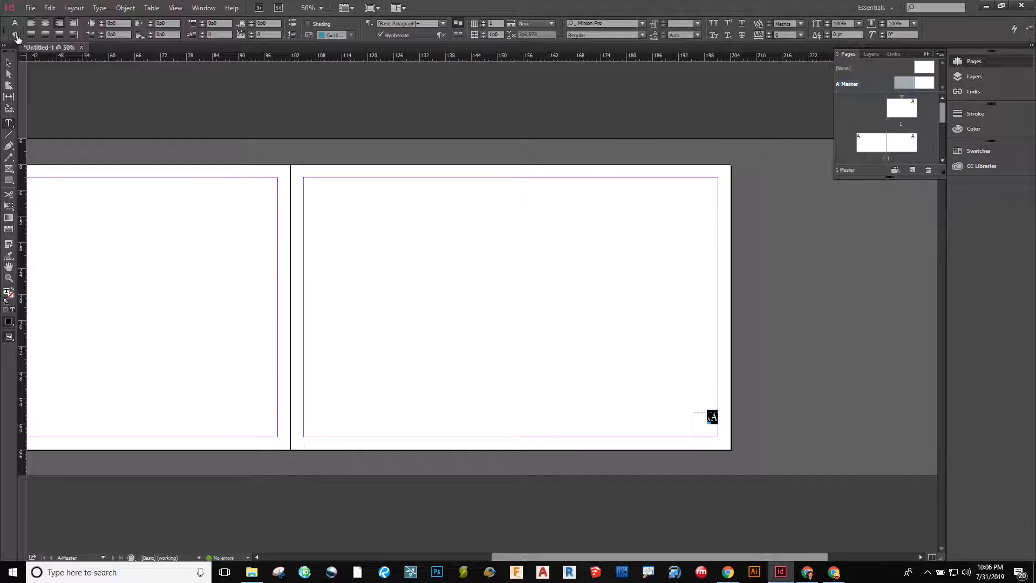
left_click(589, 358)
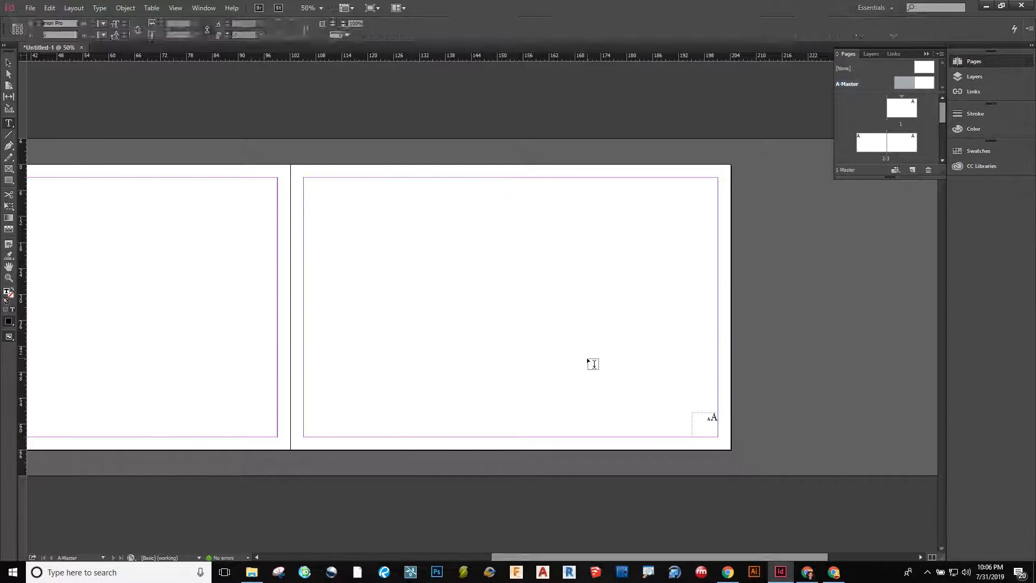
Open page 1 and apply the [None] master to it so the cover carries no page number
double_click(912, 114)
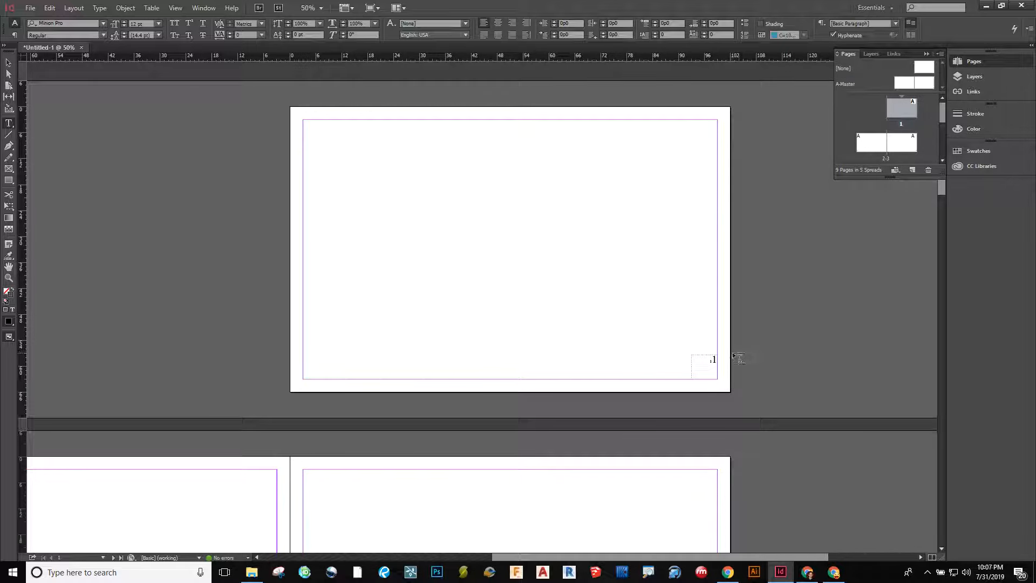
right_click(899, 112)
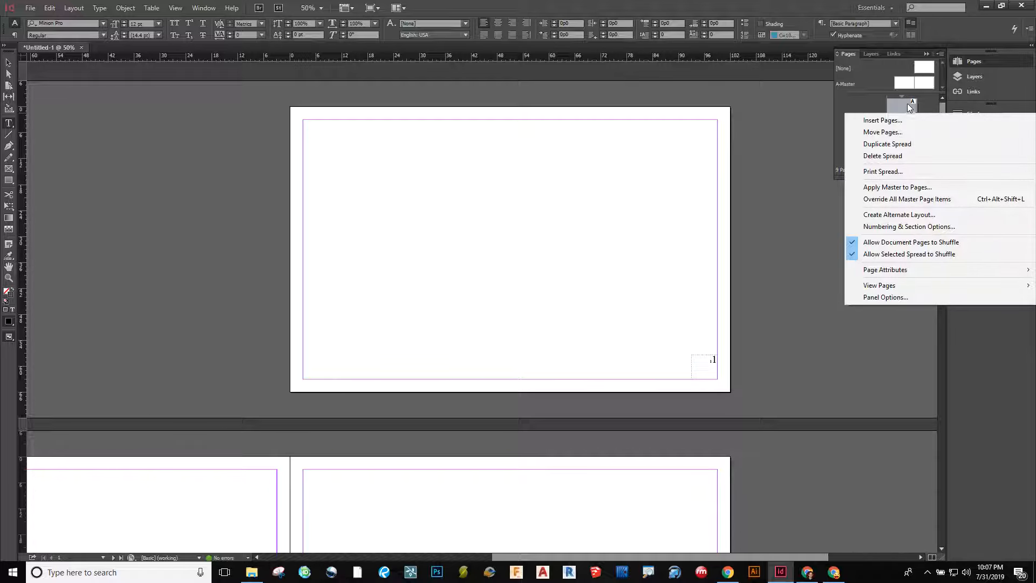
left_click(923, 187)
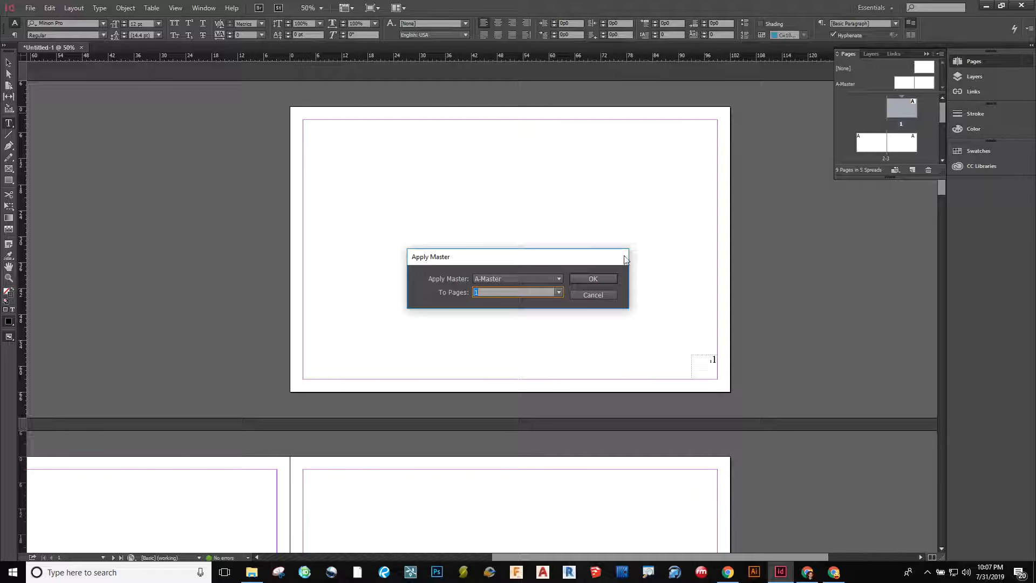
left_click(550, 279)
left_click(546, 288)
left_click(610, 279)
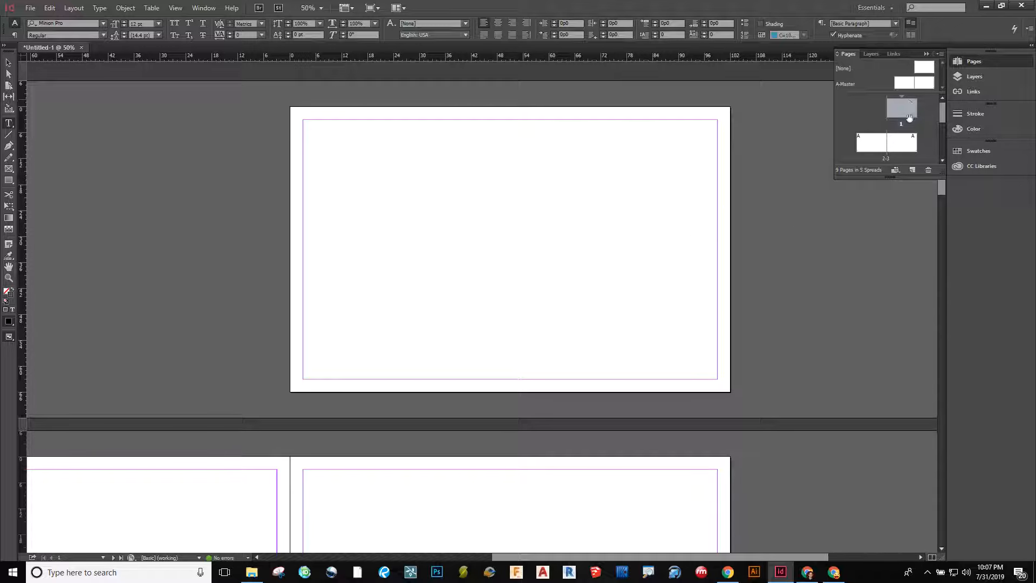
Turn off Allow Document Pages to Shuffle and Allow Selected Spread to Shuffle for the spread of pages 2-3
scroll(564, 286, "down", 5)
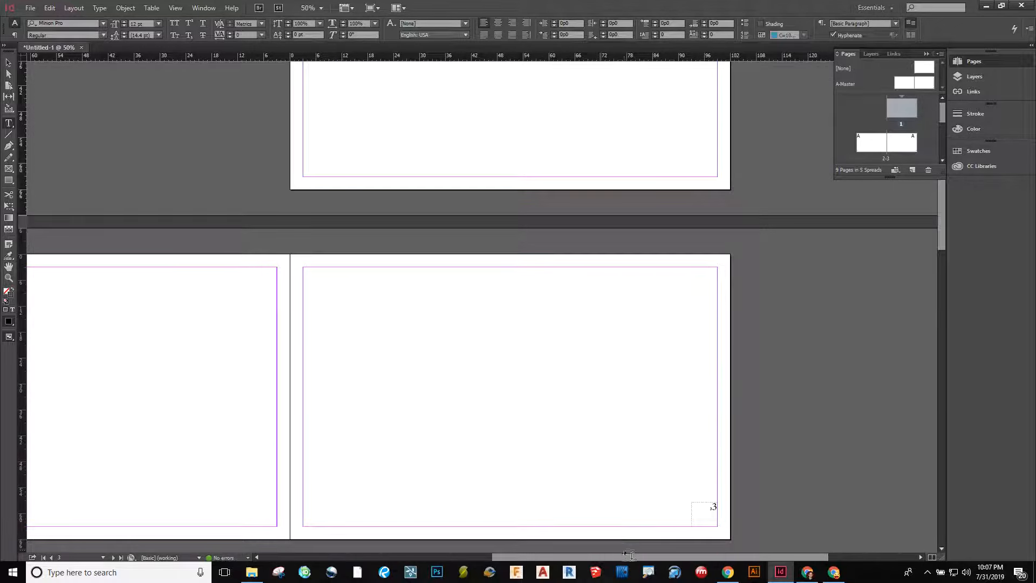
left_click_drag(630, 557, 542, 556)
scroll(162, 413, "down", 1)
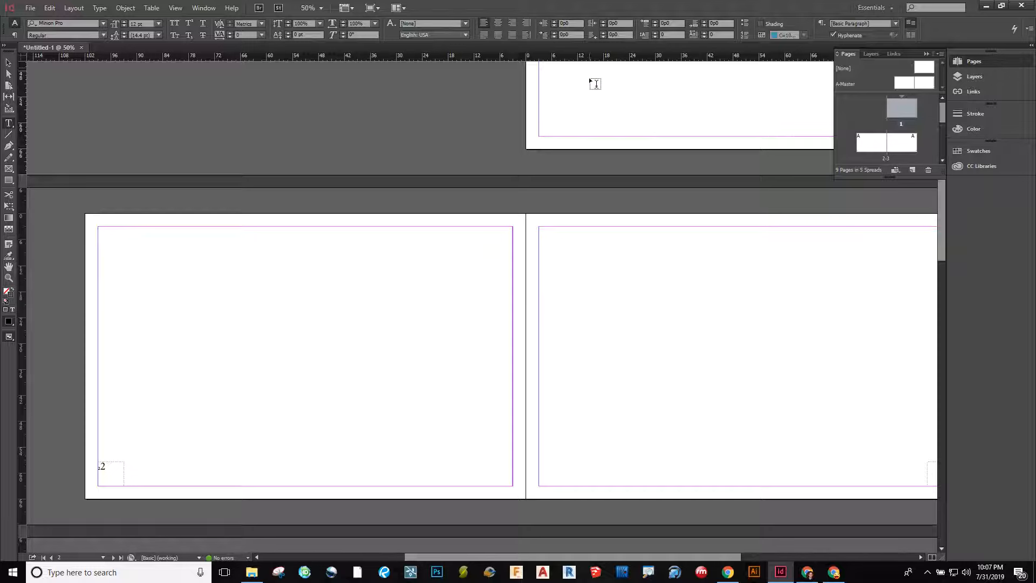
left_click(877, 151)
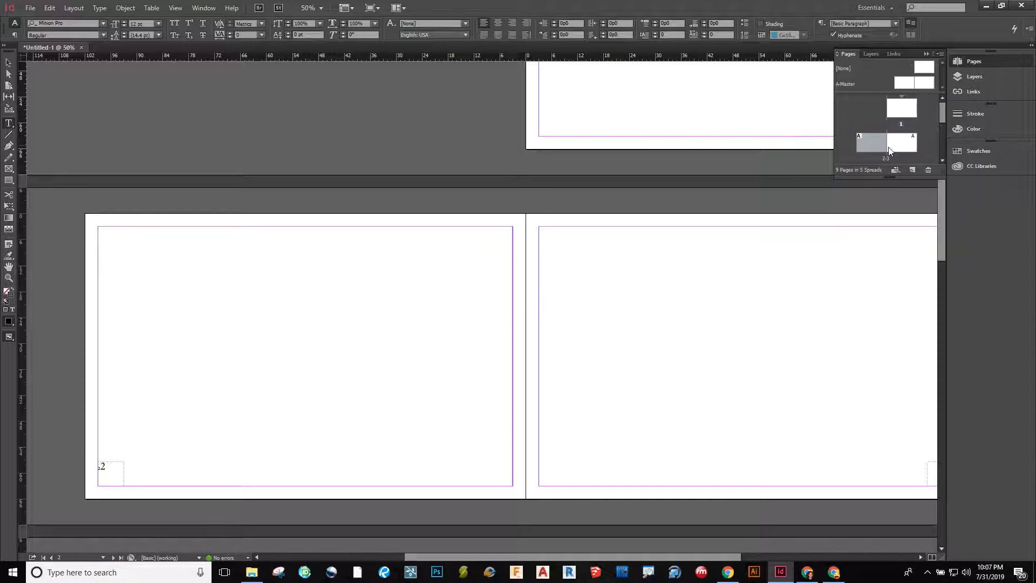
right_click(879, 142)
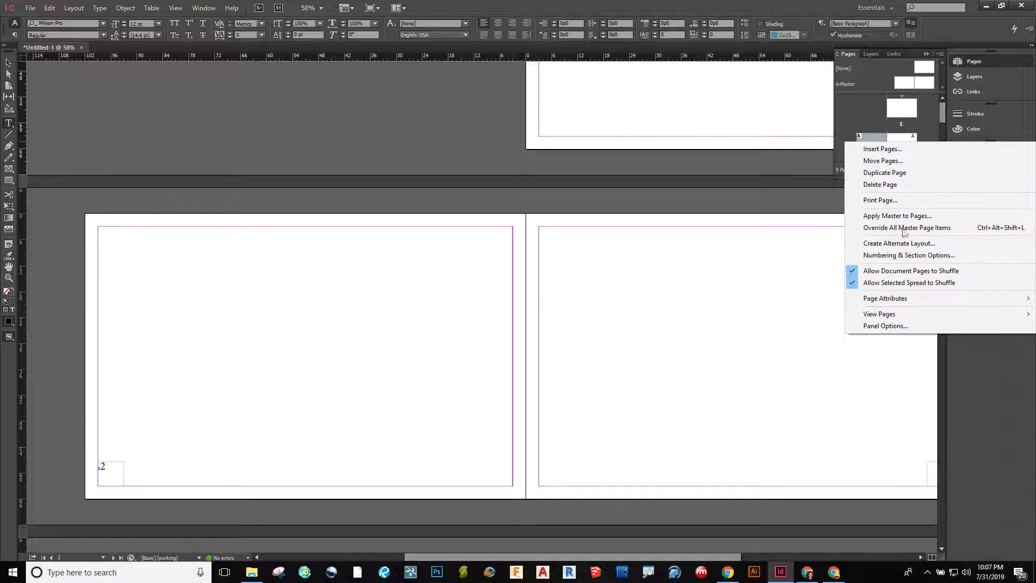
left_click(891, 271)
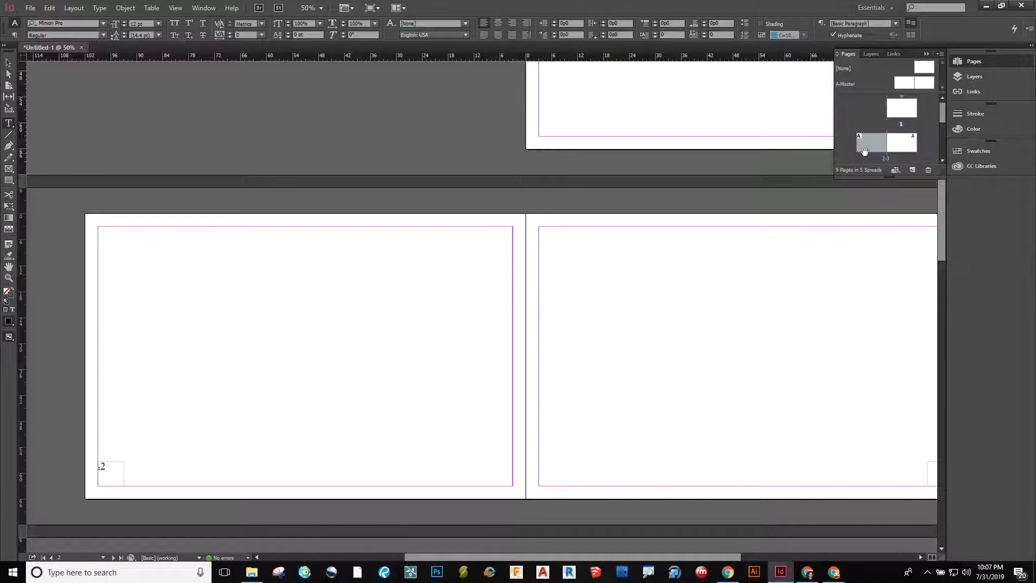
right_click(863, 151)
left_click(886, 292)
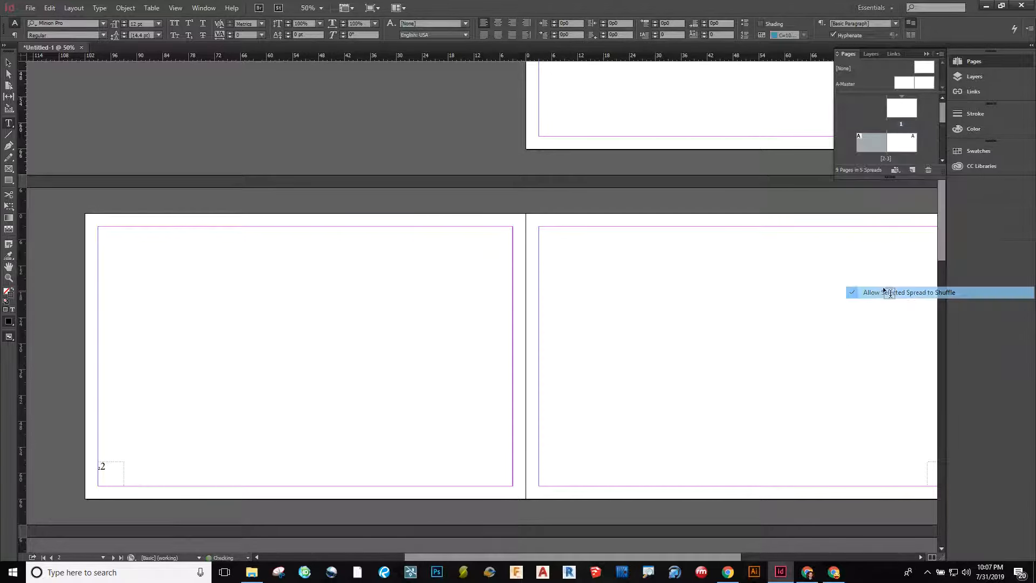
Start a new section at page 2 with automatic page numbering in the 1, 2, 3, 4... style and check the spread
right_click(893, 150)
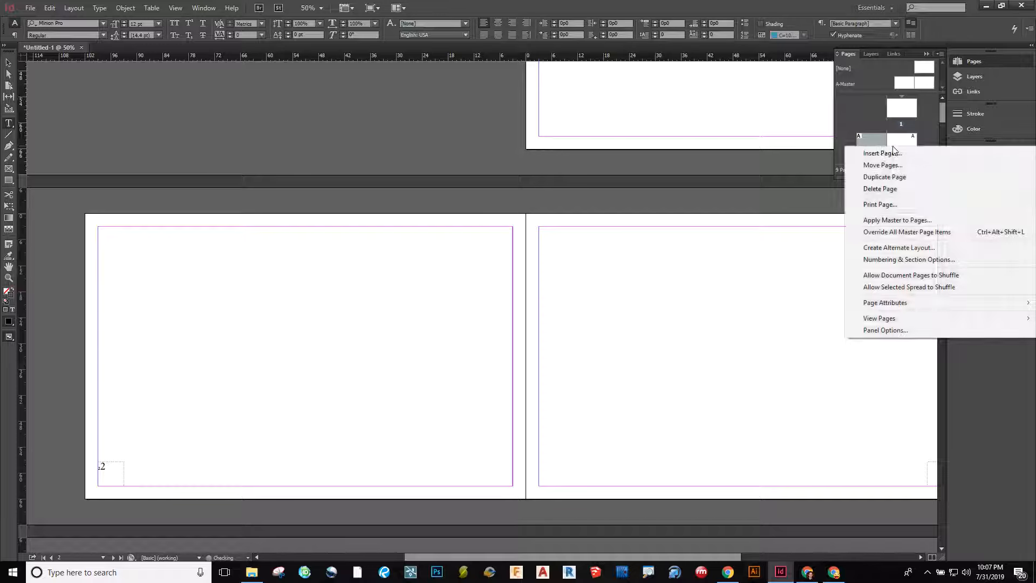
left_click(898, 260)
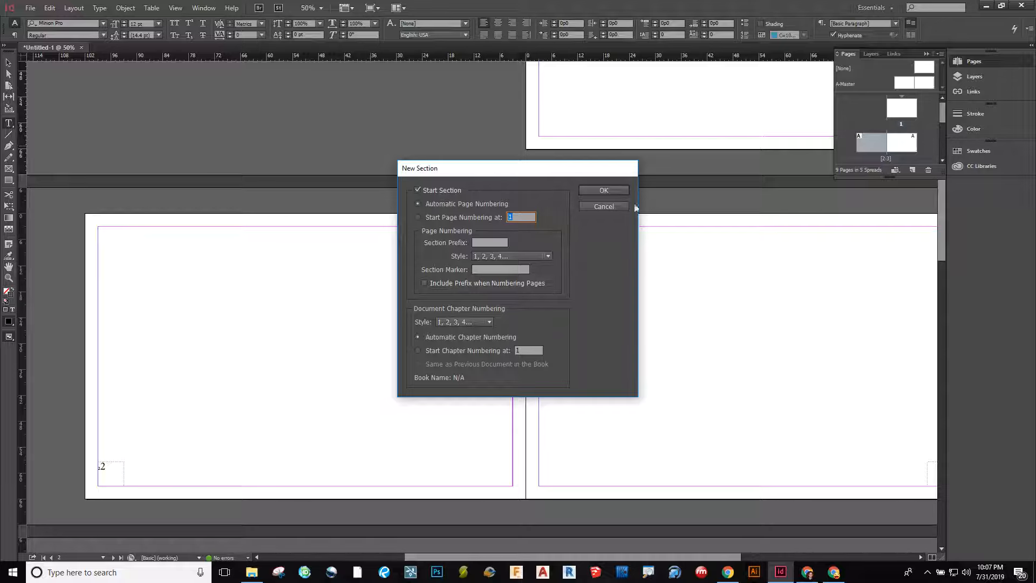
left_click(606, 190)
scroll(350, 382, "up", 3)
scroll(382, 384, "down", 2)
scroll(383, 386, "down", 2)
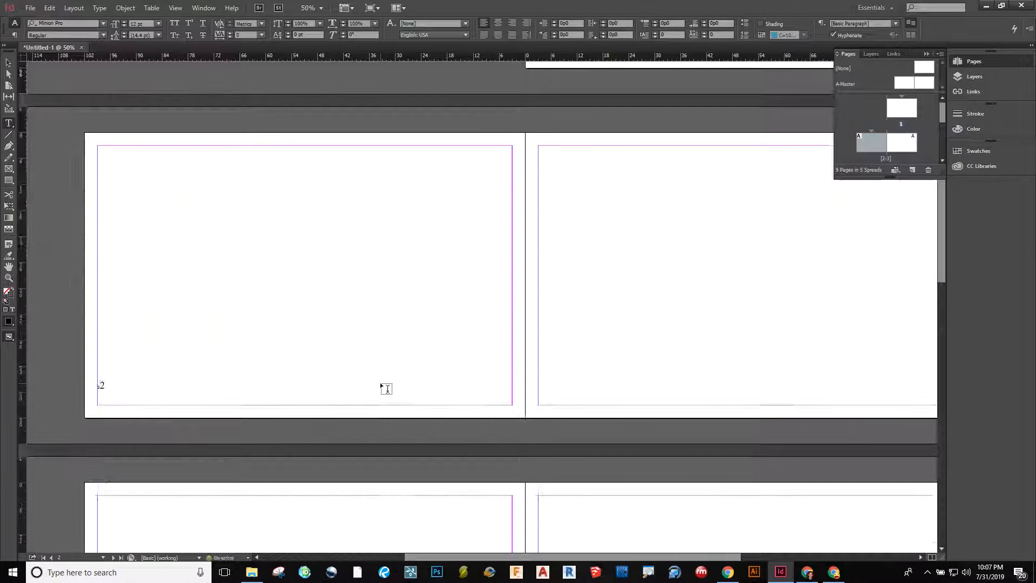
scroll(383, 387, "up", 1)
right_click(845, 146)
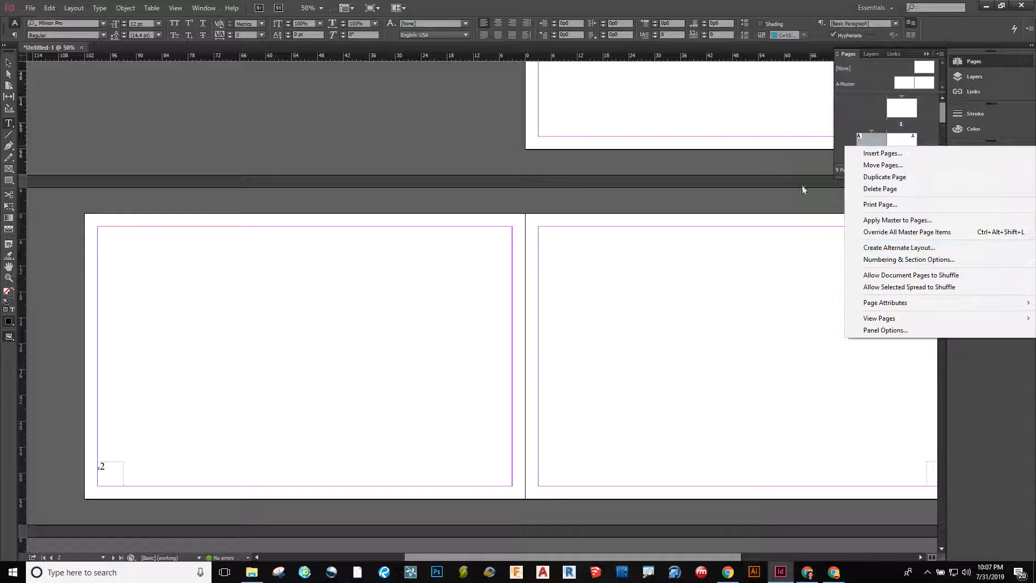
left_click(111, 468)
left_click(112, 471)
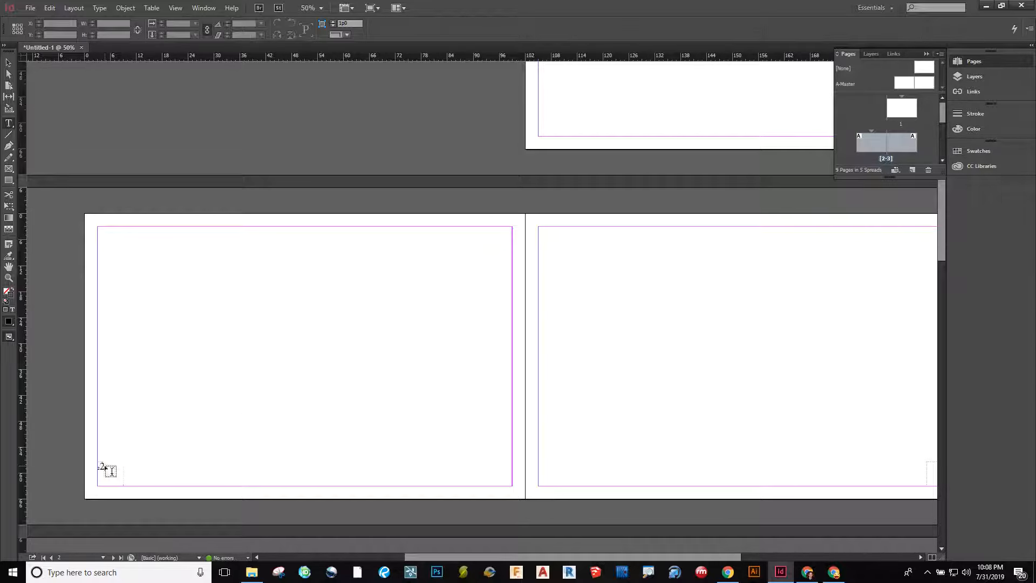
left_click(8, 62)
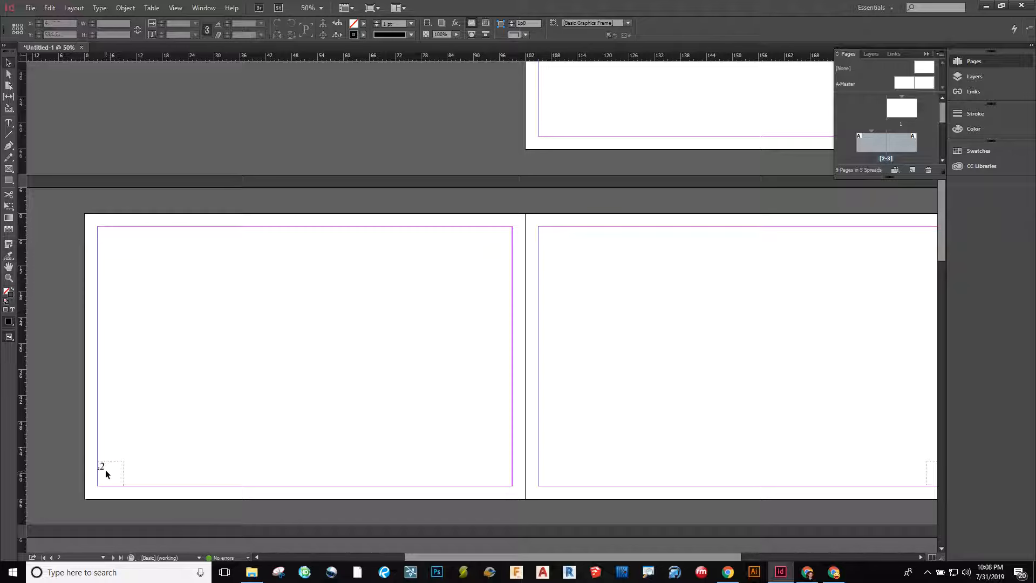
Set the section on the first page after the cover to start page numbering at 1, accepting the duplicate page numbers
double_click(882, 150)
right_click(884, 150)
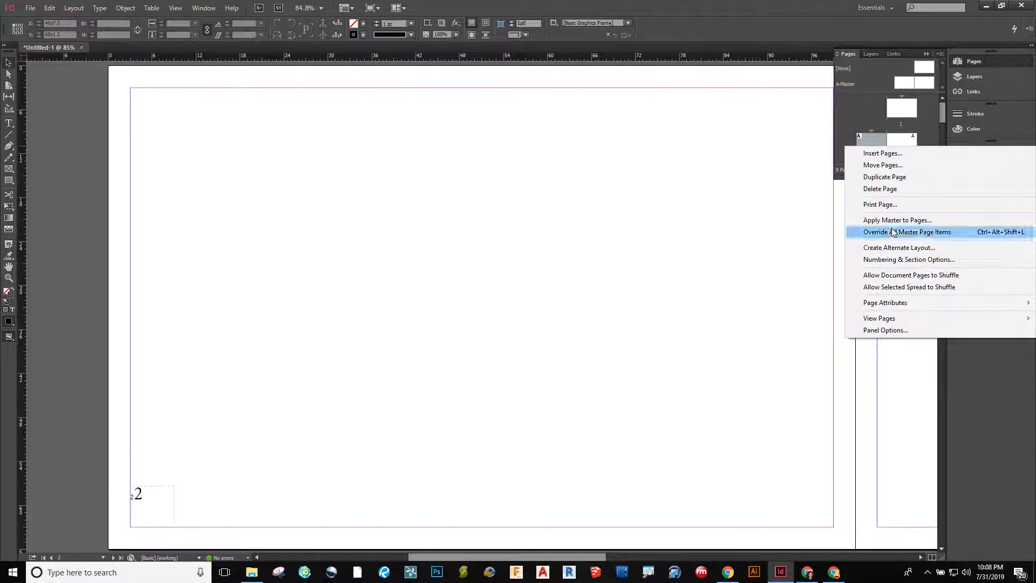
left_click(947, 261)
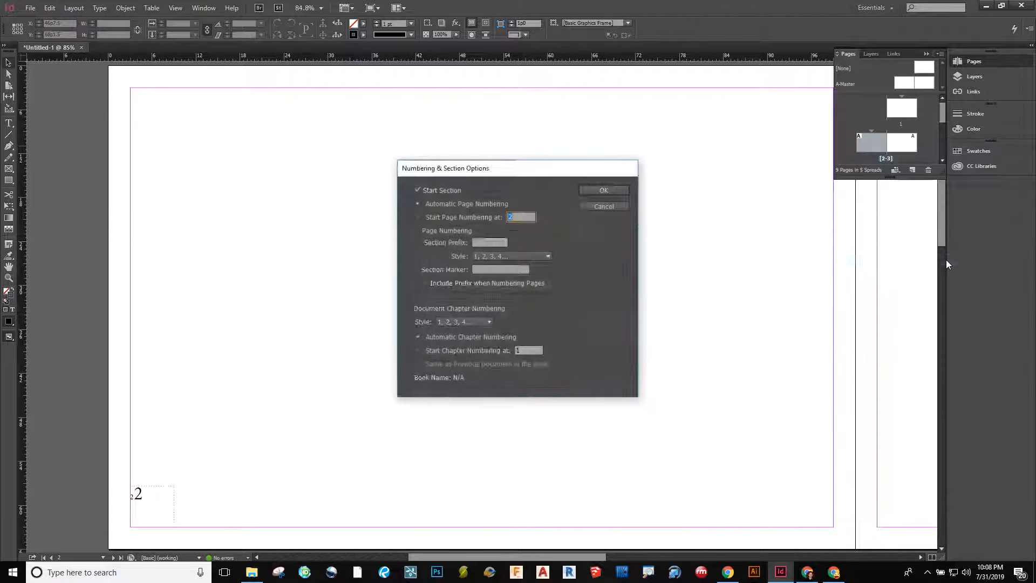
left_click(446, 218)
left_click(522, 218)
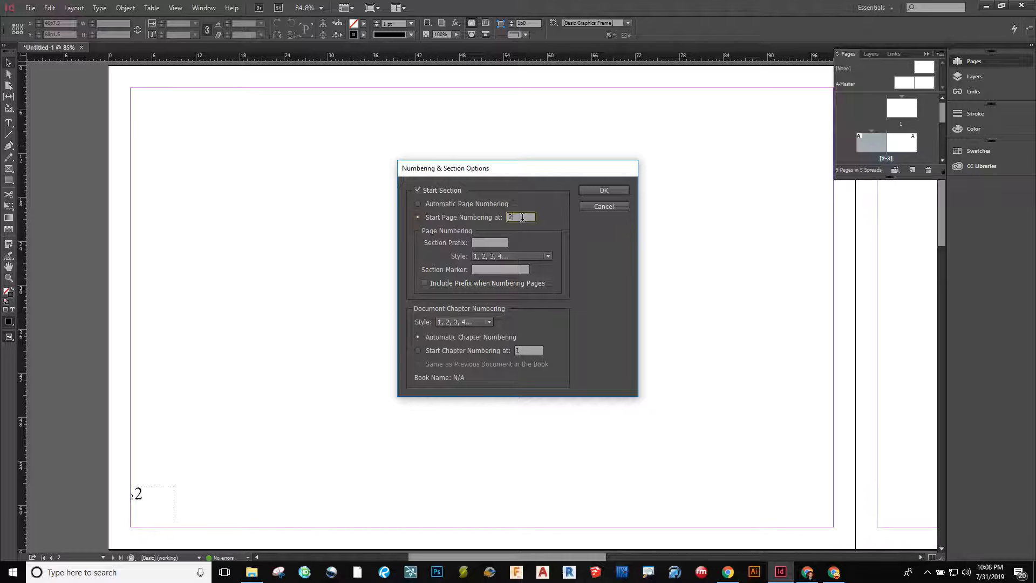
left_click_drag(521, 217, 498, 221)
type("1")
left_click(599, 190)
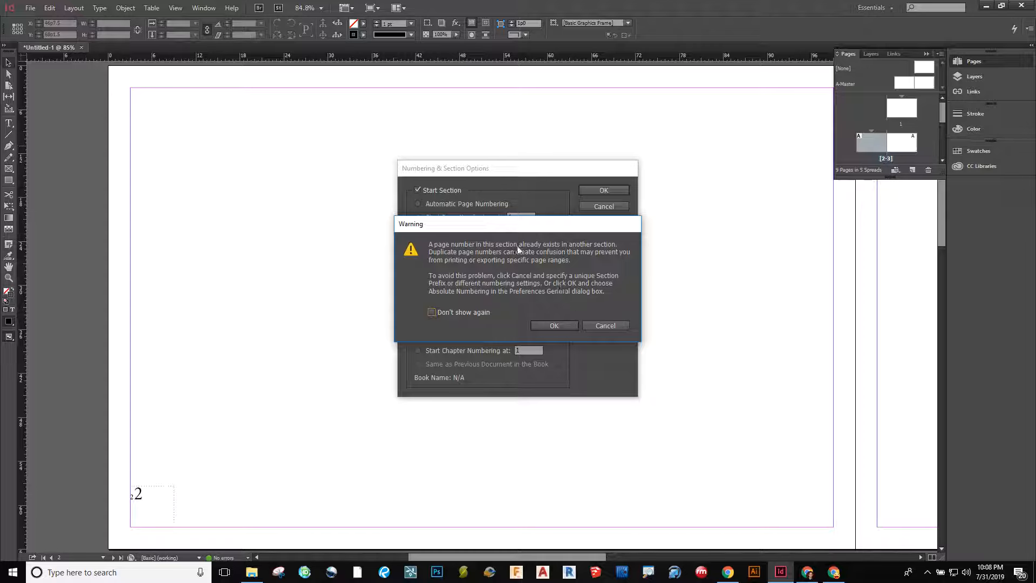
left_click(553, 326)
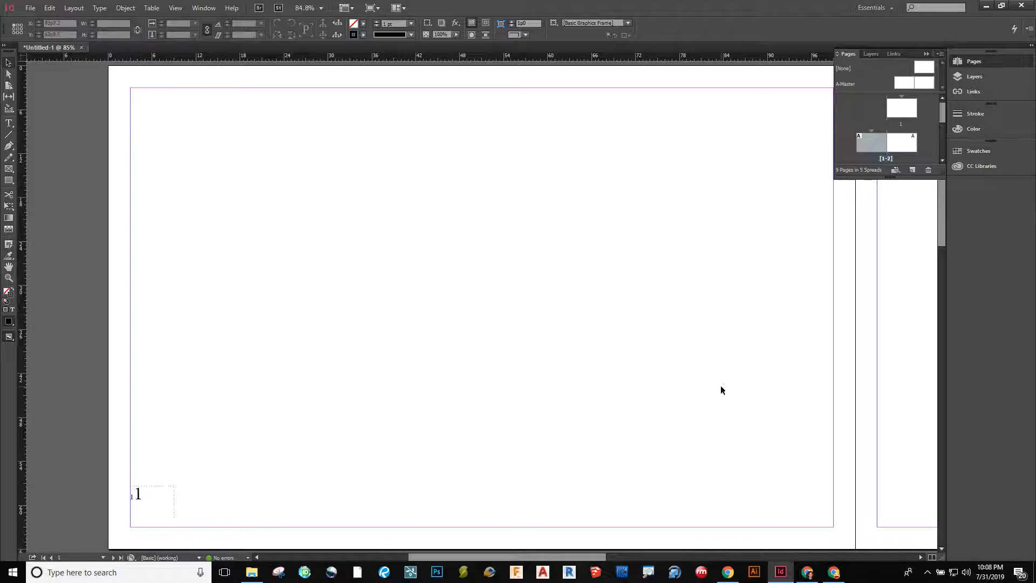
Examine the page numbers at the outer bottom corners of both pages in the renumbered spread
scroll(720, 385, "down", 10)
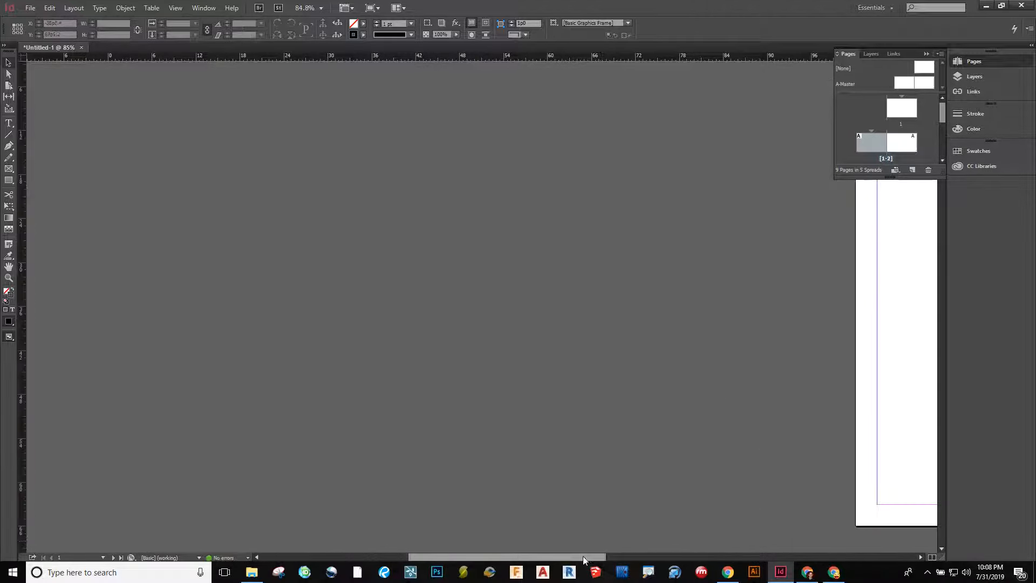
left_click_drag(587, 557, 756, 553)
scroll(651, 458, "up", 2)
scroll(651, 458, "down", 3)
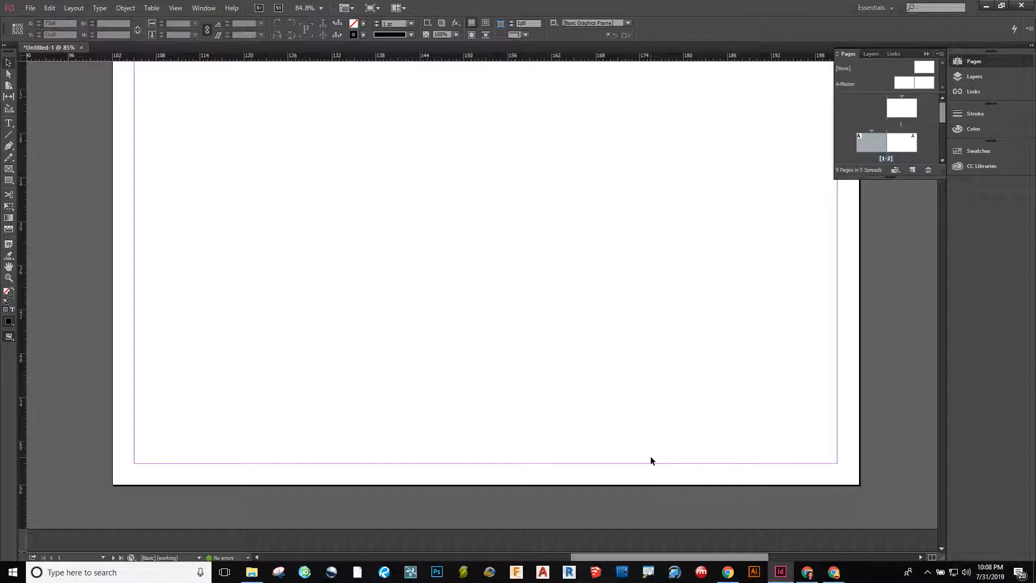
scroll(651, 460, "down", 8)
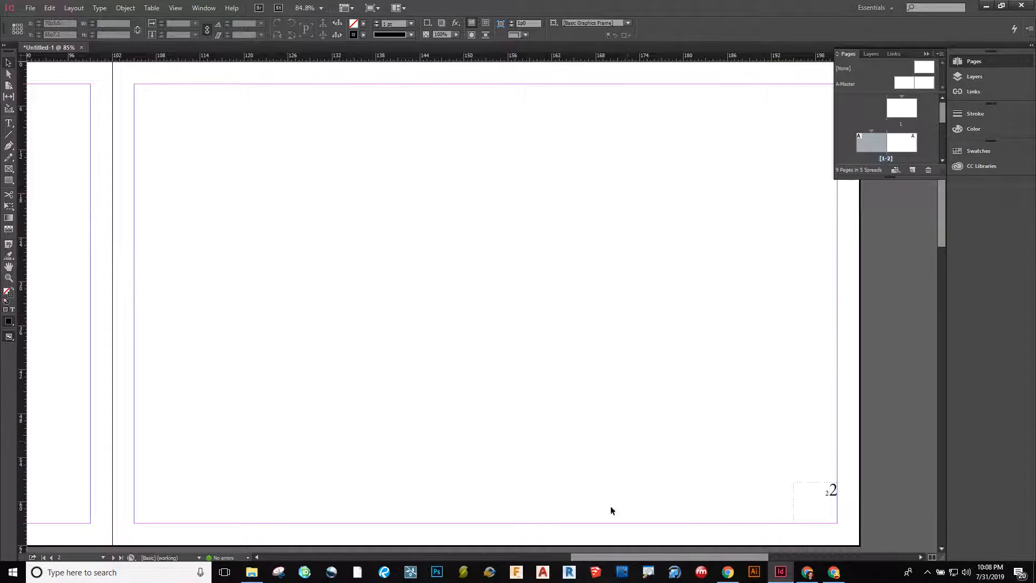
left_click(557, 559)
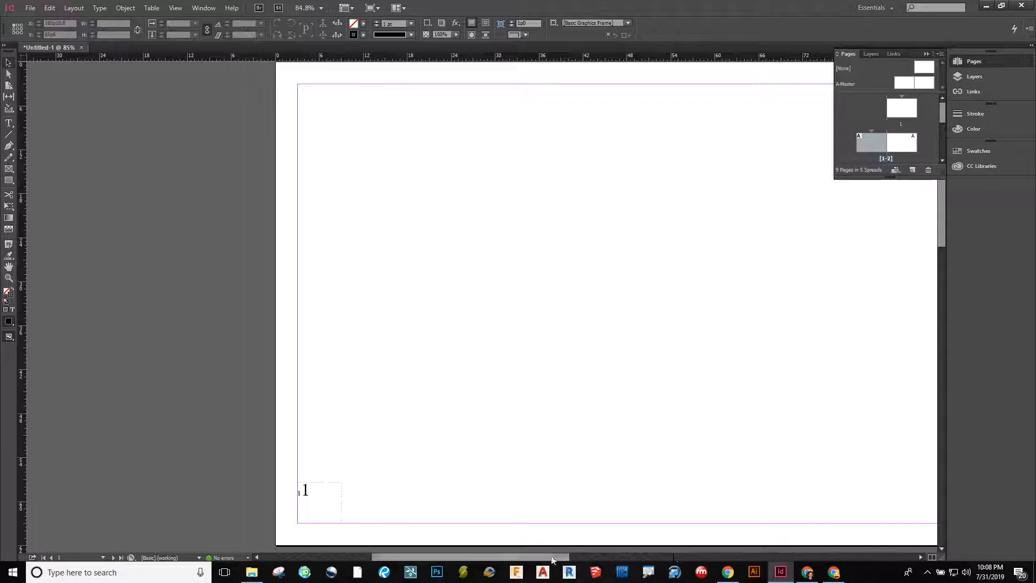
left_click_drag(553, 556, 790, 555)
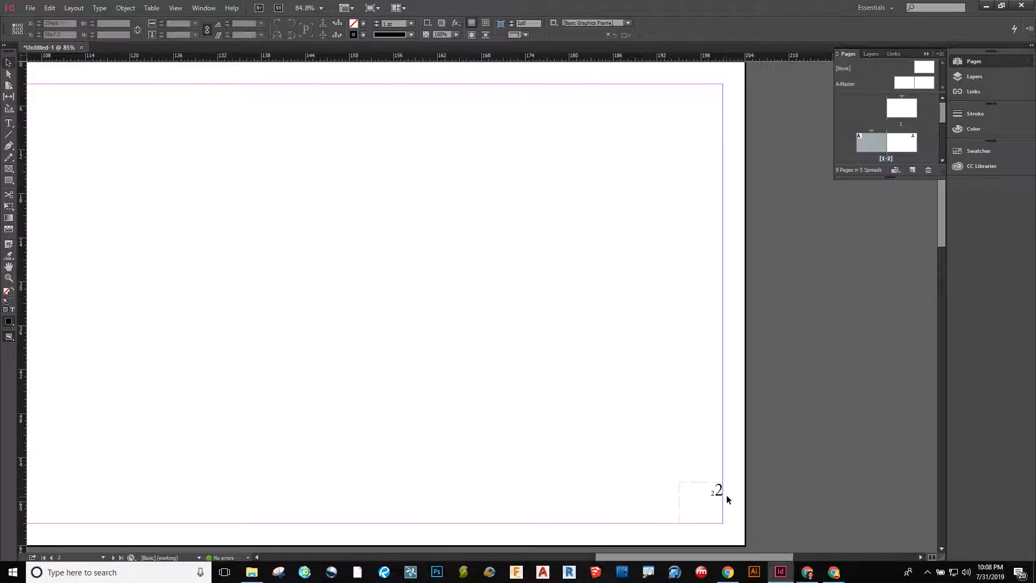
scroll(588, 397, "up", 10)
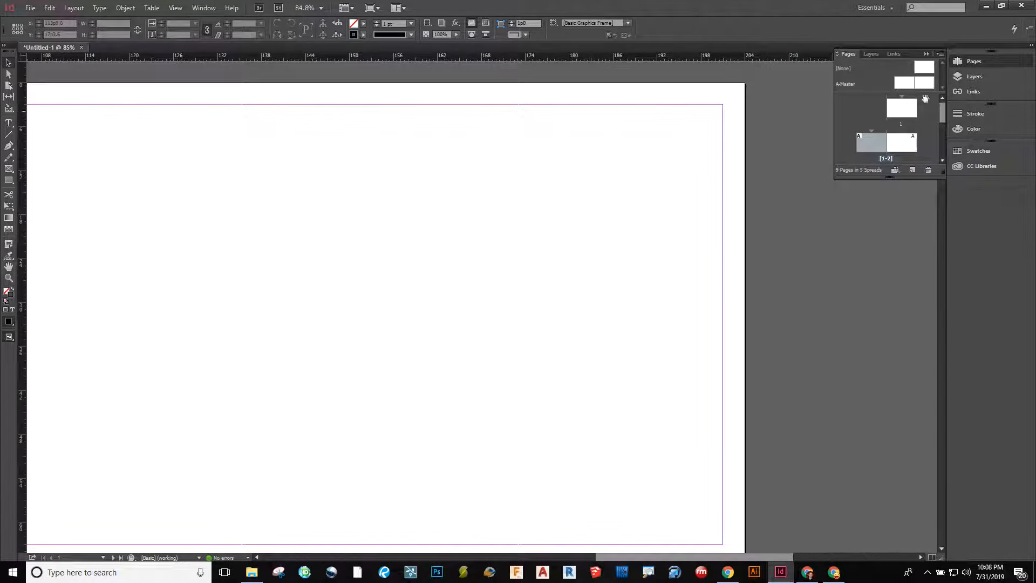
Open the A-Master spread and delete the extra small page number marker before the large one on its left page
double_click(907, 84)
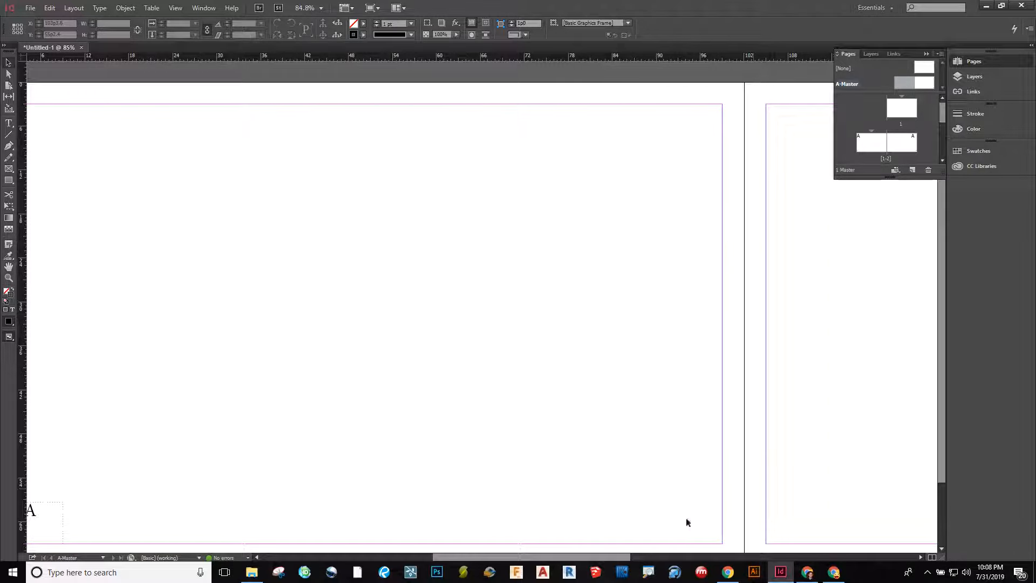
left_click_drag(604, 558, 549, 559)
scroll(423, 454, "down", 2)
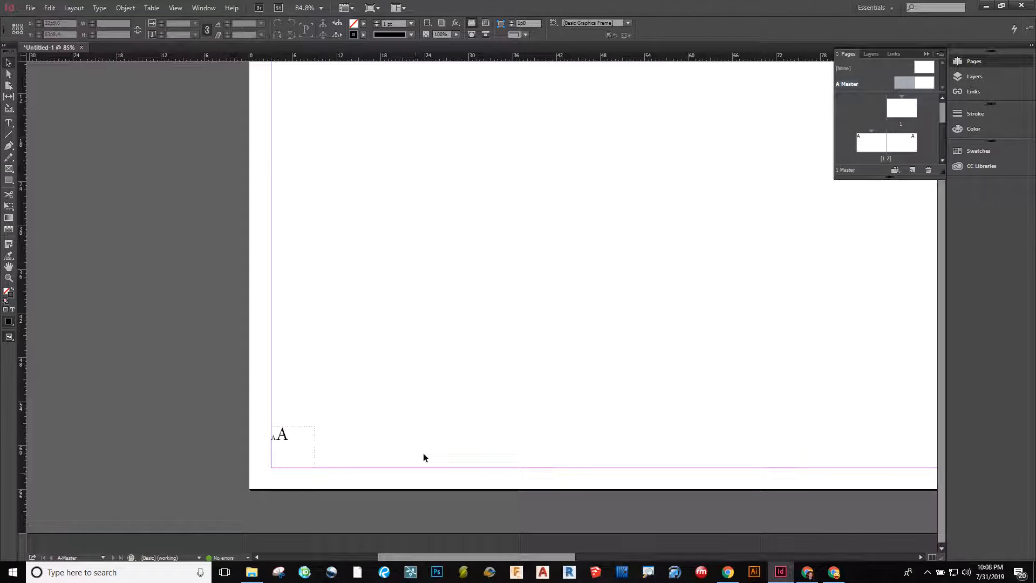
double_click(287, 441)
left_click_drag(280, 438, 268, 439)
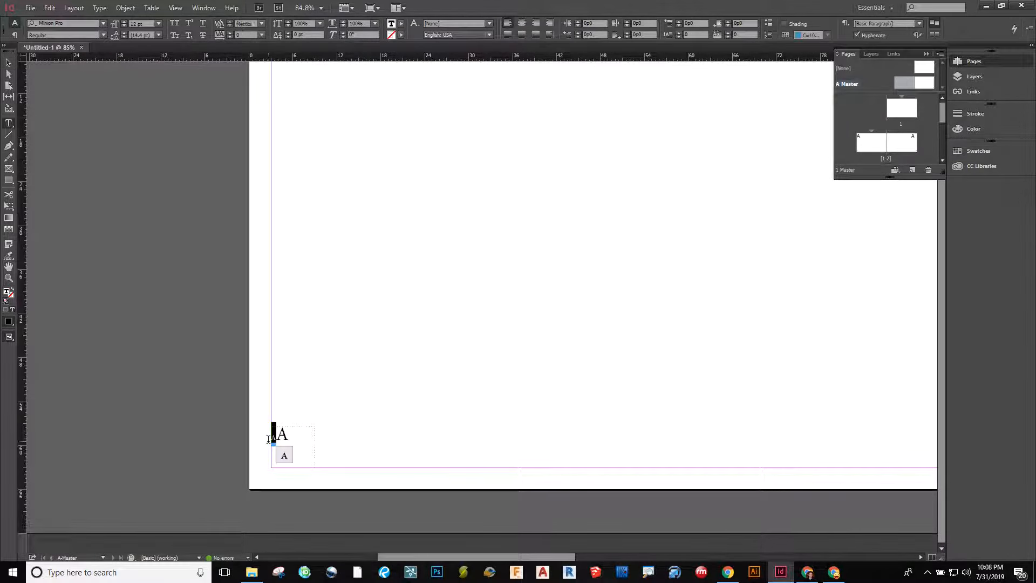
key("BackSpace")
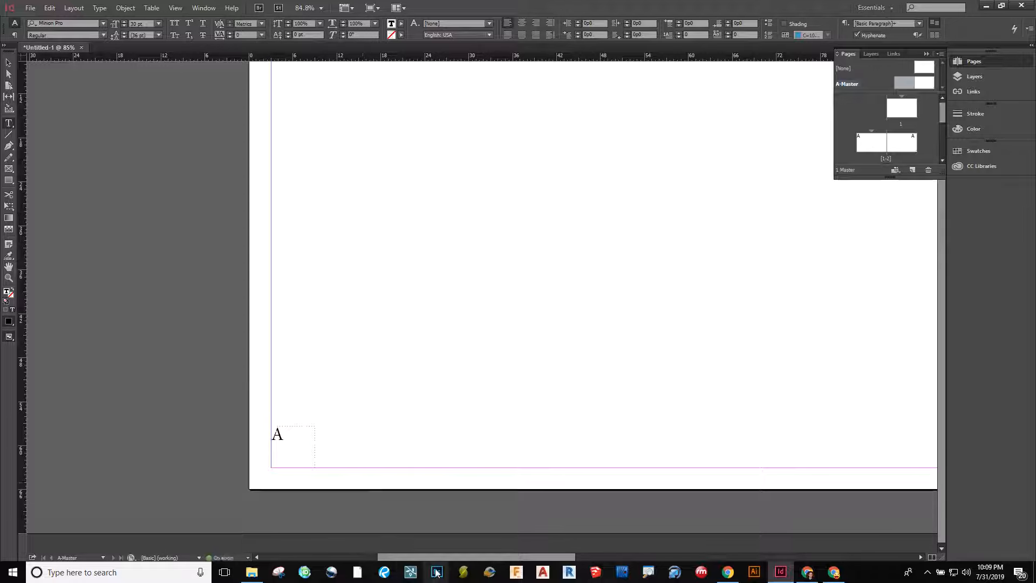
Delete the extra small page number marker in the right A-Master page's text frame and check the spread
left_click_drag(447, 558, 690, 561)
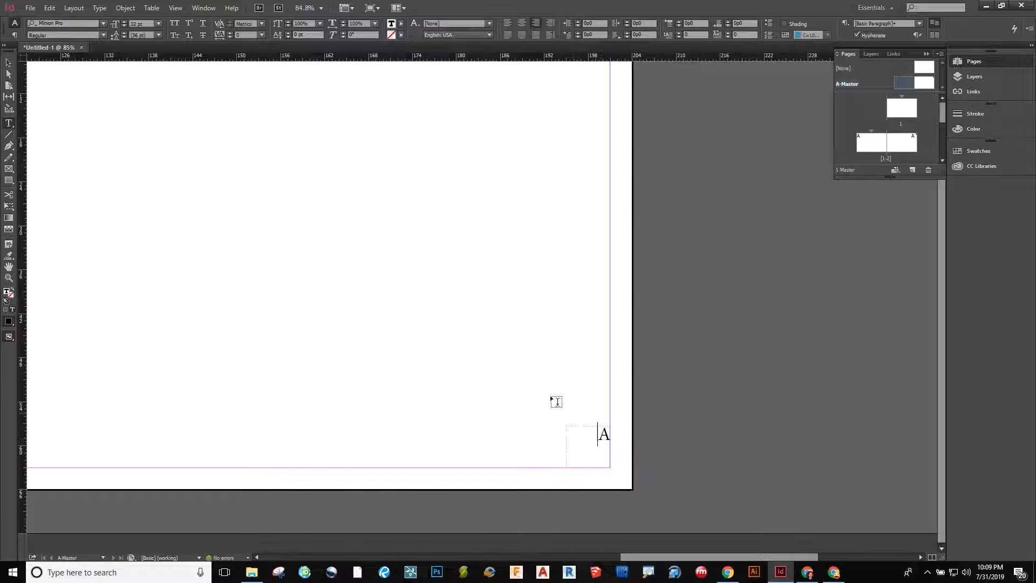
left_click(502, 389)
left_click_drag(750, 558, 634, 556)
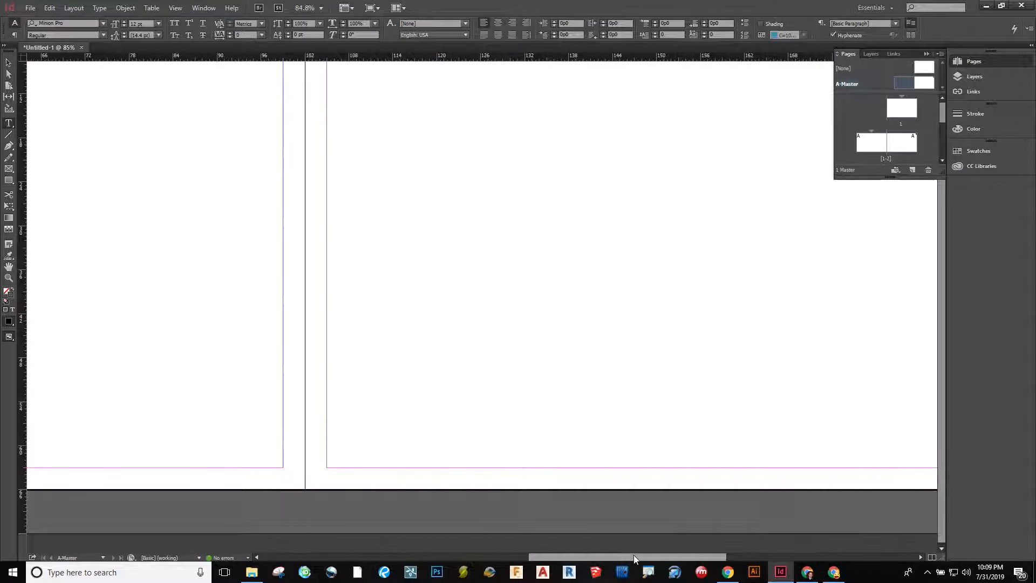
scroll(537, 459, "down", 5)
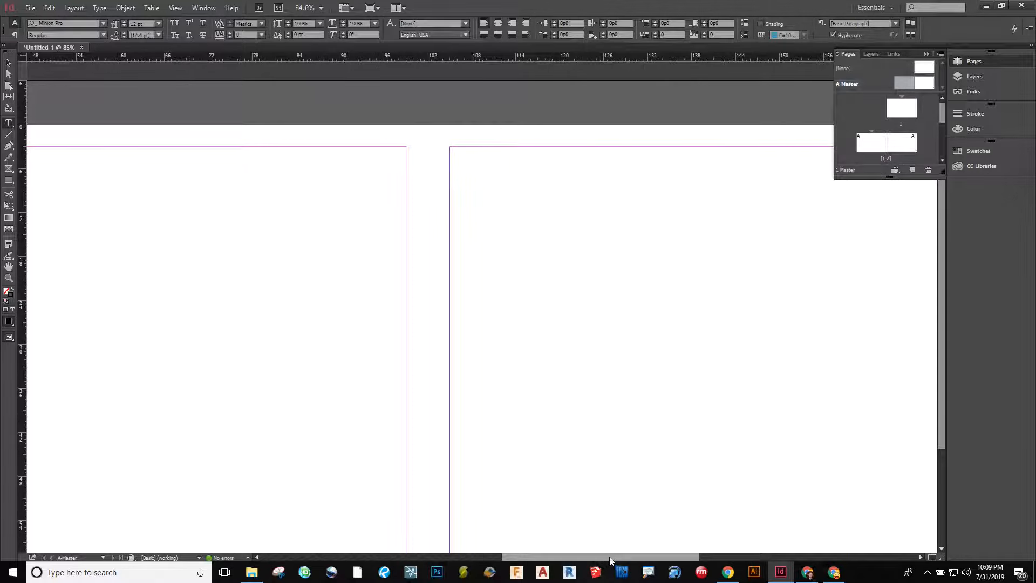
left_click_drag(610, 557, 538, 556)
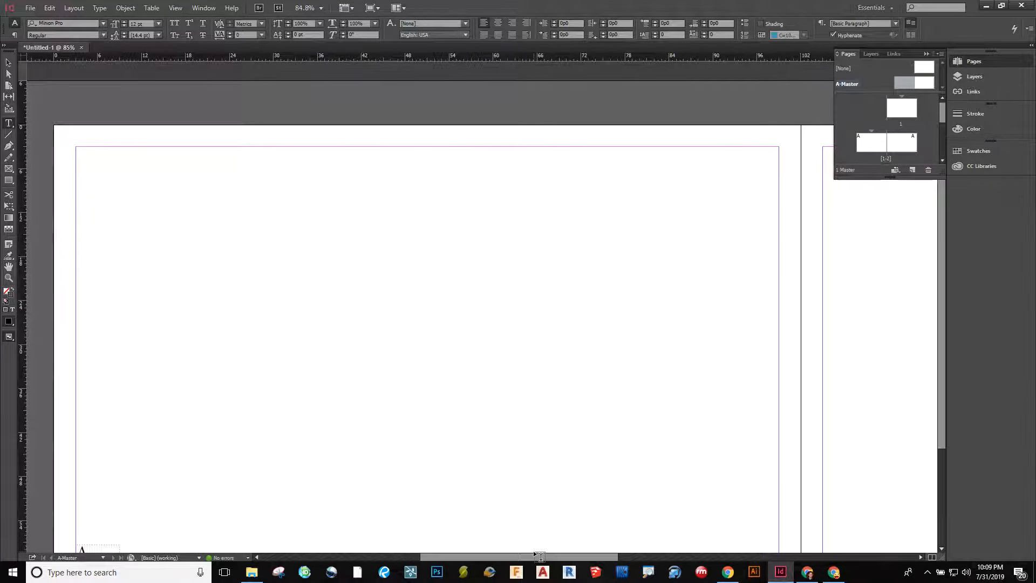